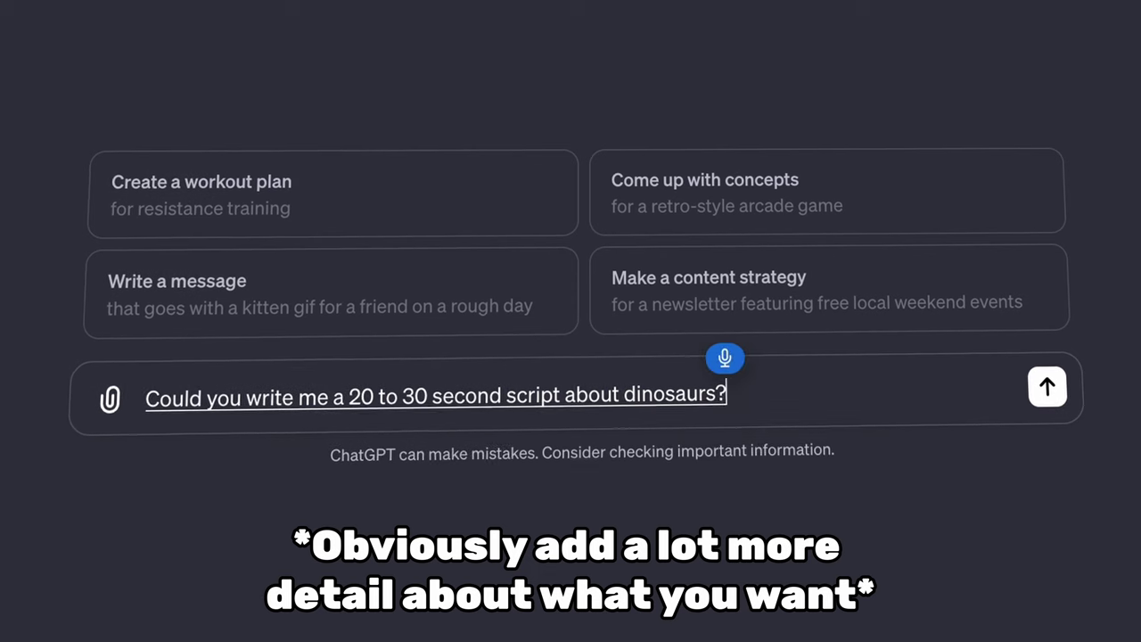
Step: Replace the prompt's question mark with 'under each sentence and give me some animations and visuals I can edit'
key(BackSpace)
text(under each sentence and give me some animations and visuals)
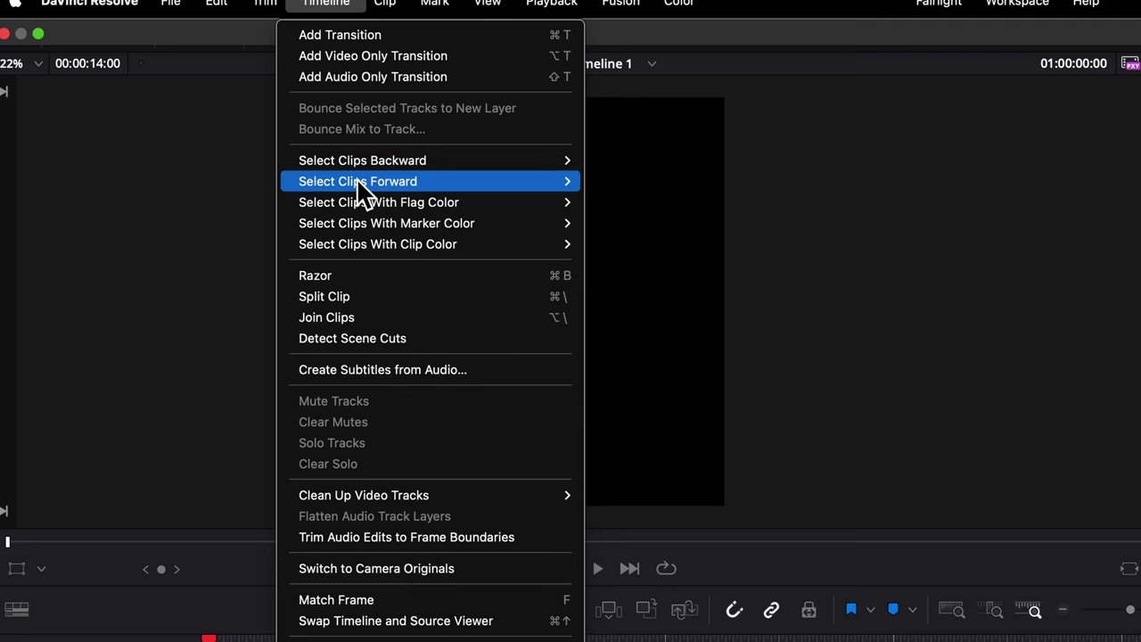
Step: Create a single-line subtitle track from the voiceover audio with at most 8 characters per line
click(393, 369)
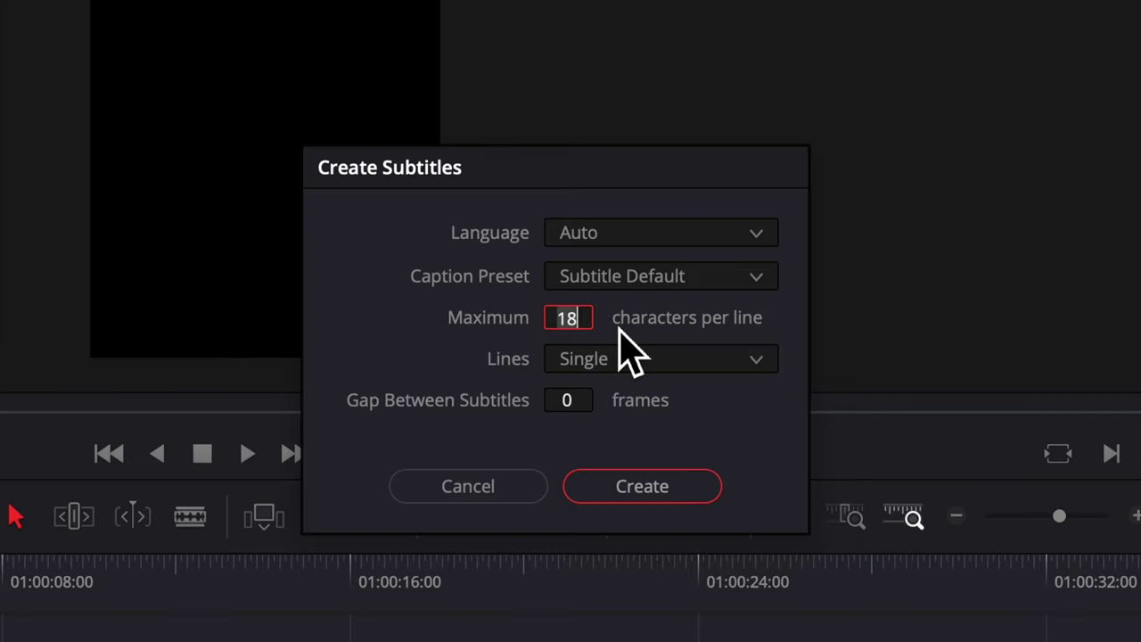
click(642, 486)
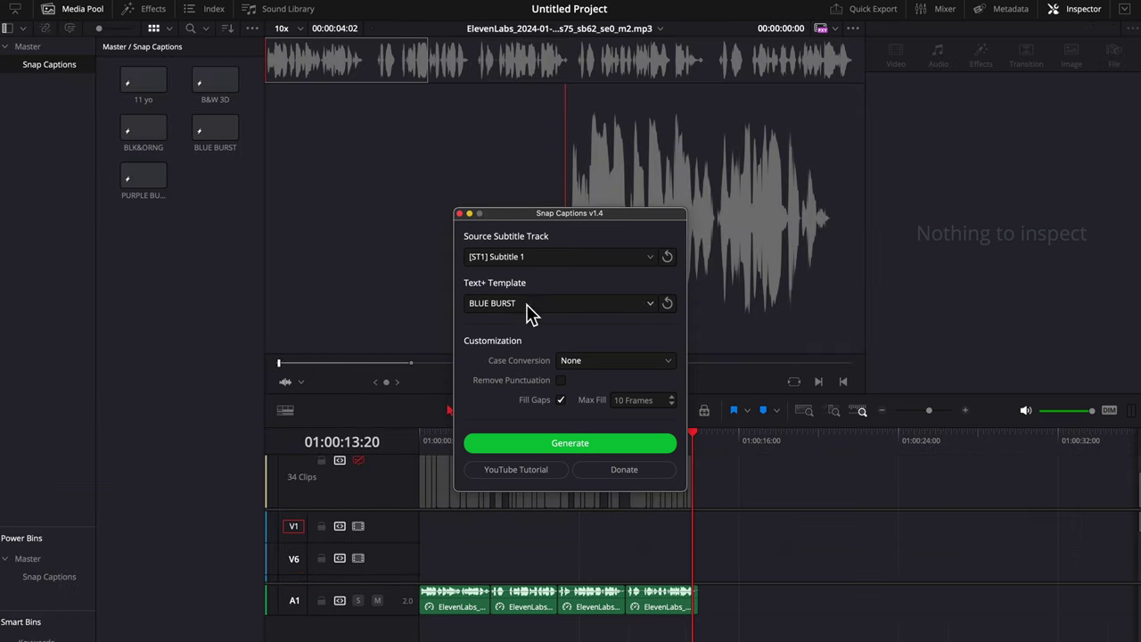
Step: Generate uppercase, punctuation-free Text+ captions in Snap Captions using the 11 yo template
click(529, 305)
click(603, 365)
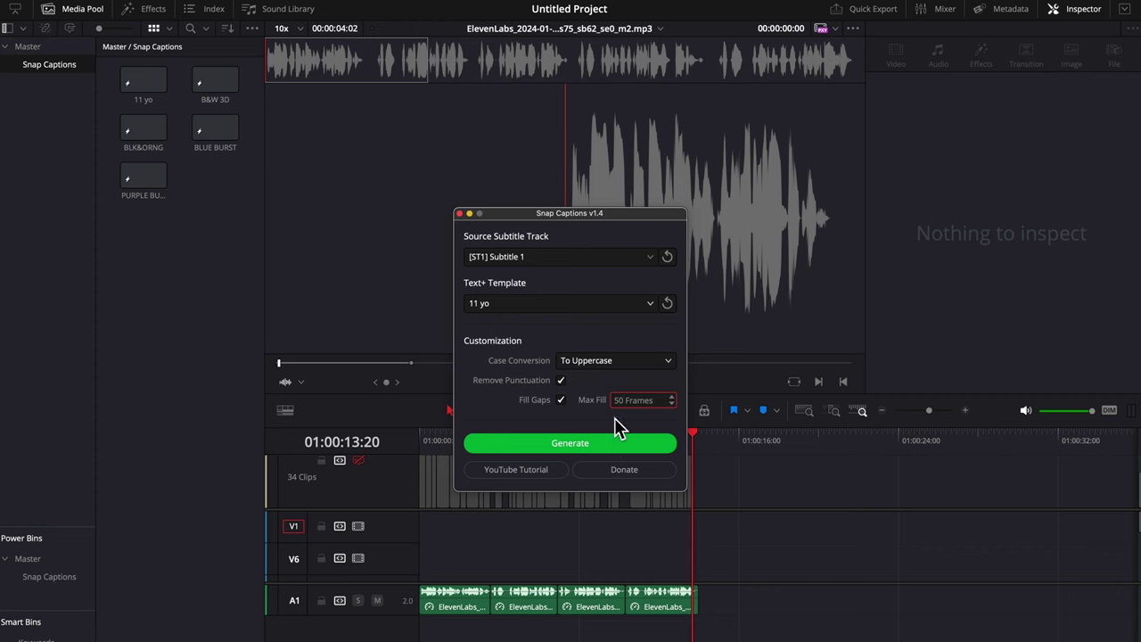
click(618, 443)
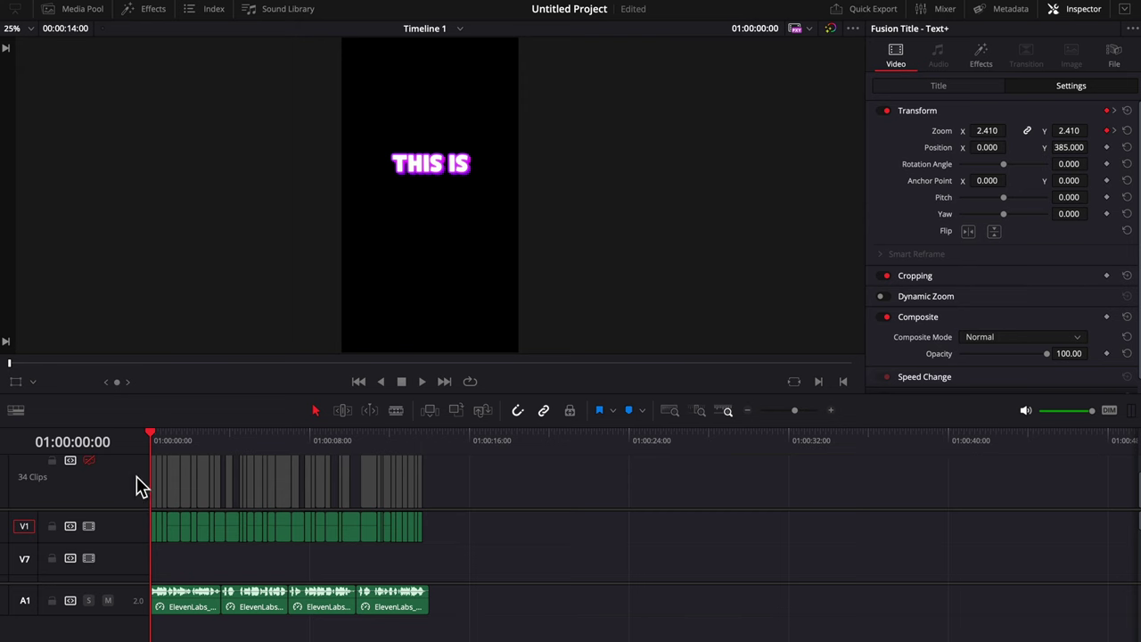
right_click(140, 486)
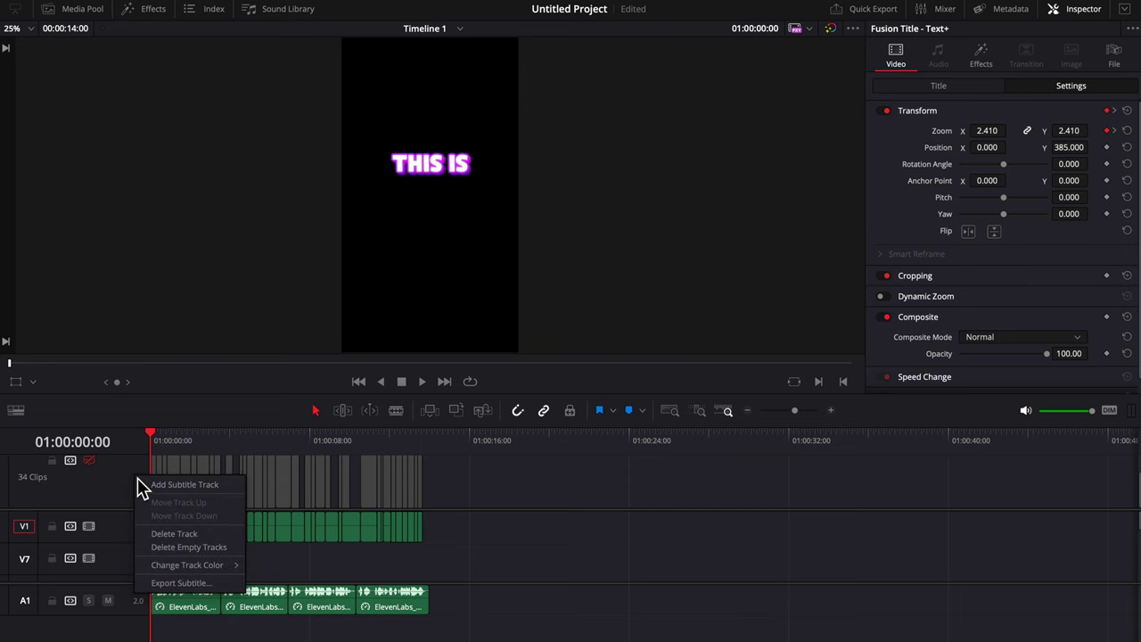
Step: Delete the subtitle track, then put Backround on V1 and shape 1.png on V2
click(175, 533)
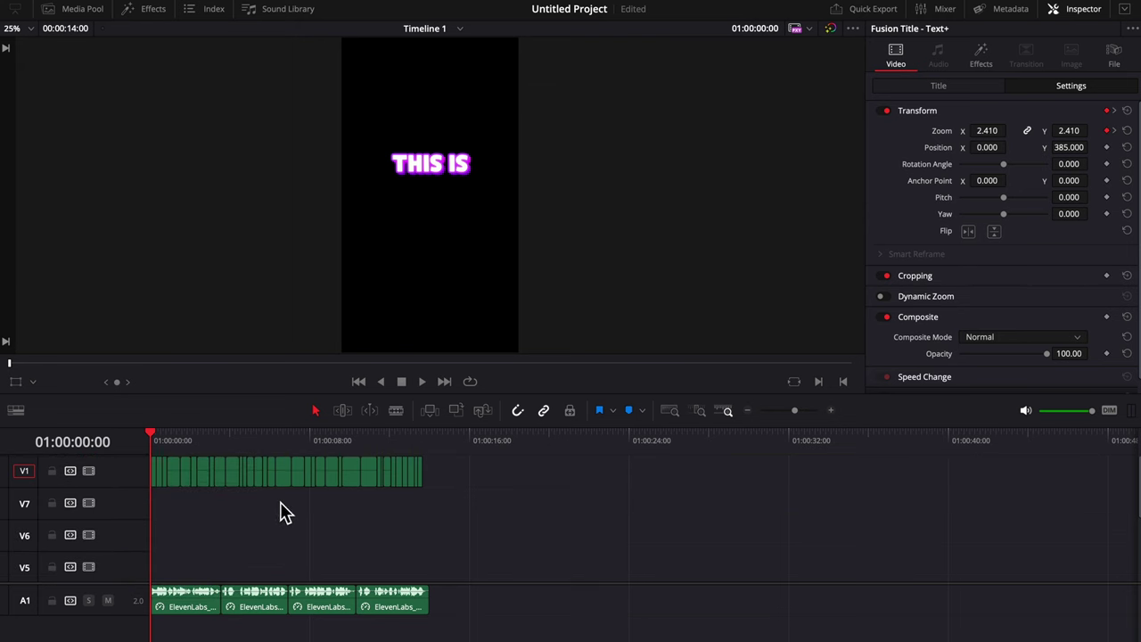
click(76, 9)
drag(130, 142, 493, 584)
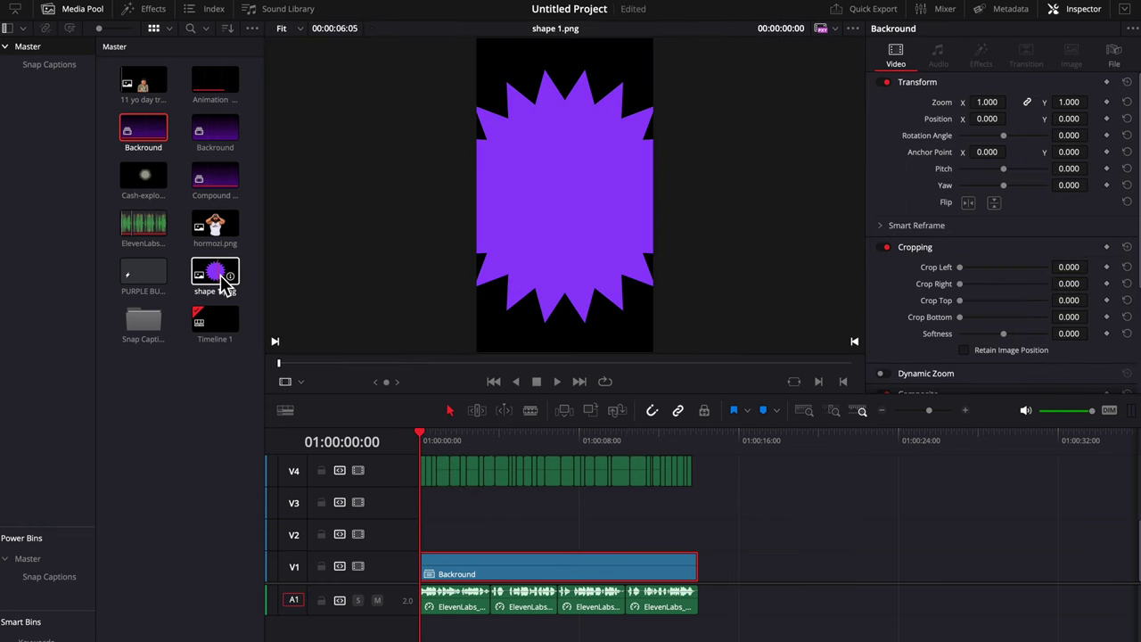
drag(219, 283, 453, 551)
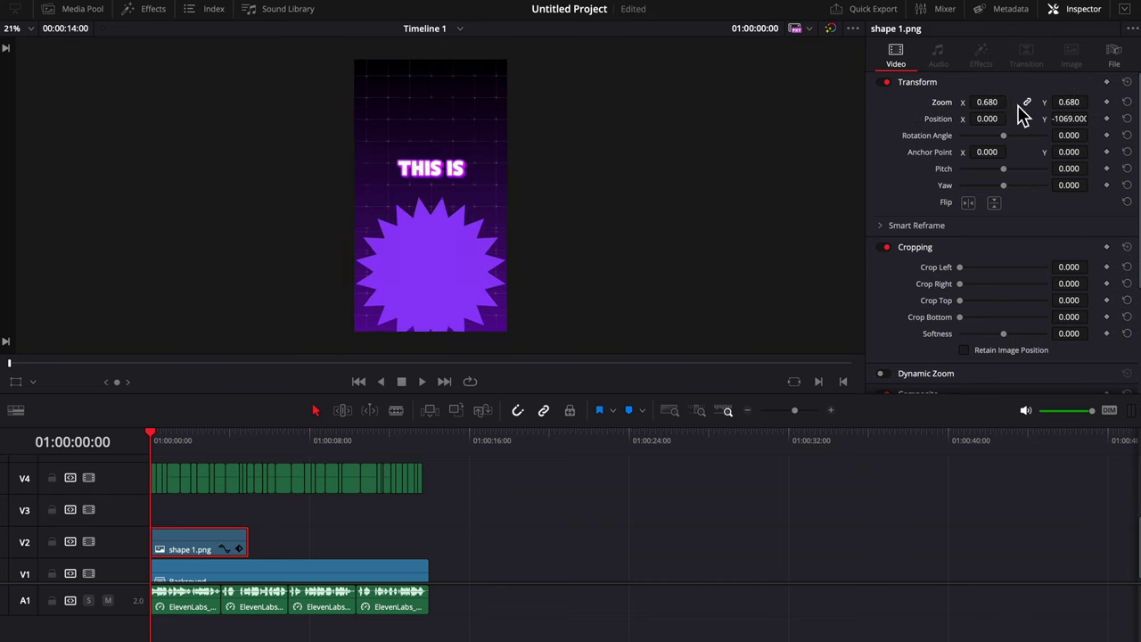
Step: Lower the starburst to the bottom of the frame and add a Glow effect to it in Fusion
drag(1019, 114, 1058, 117)
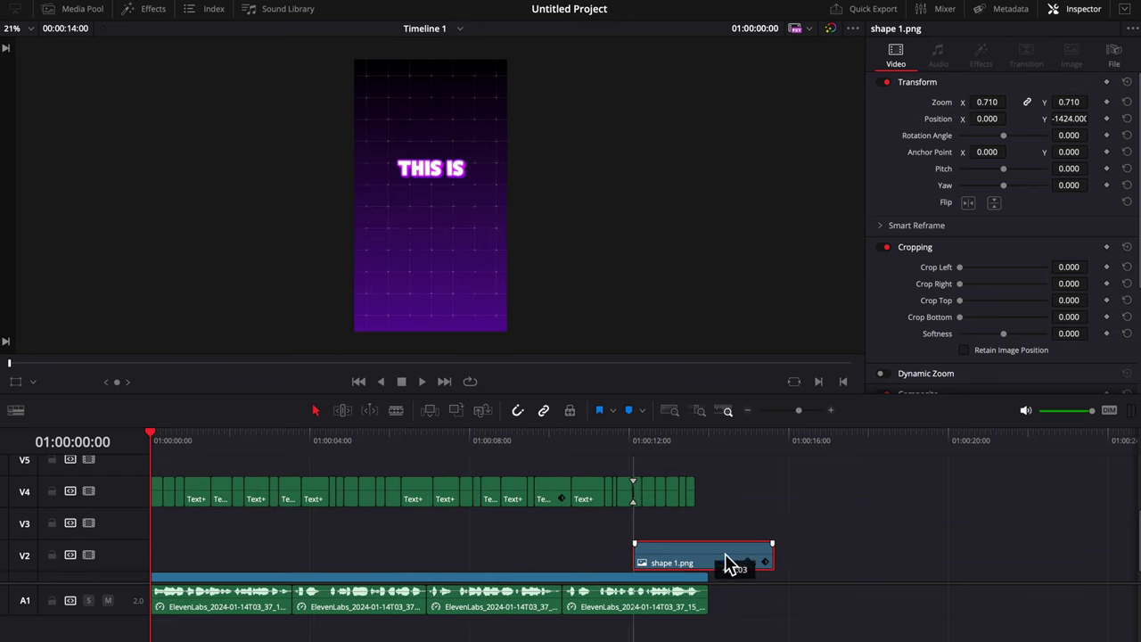
drag(734, 561, 759, 562)
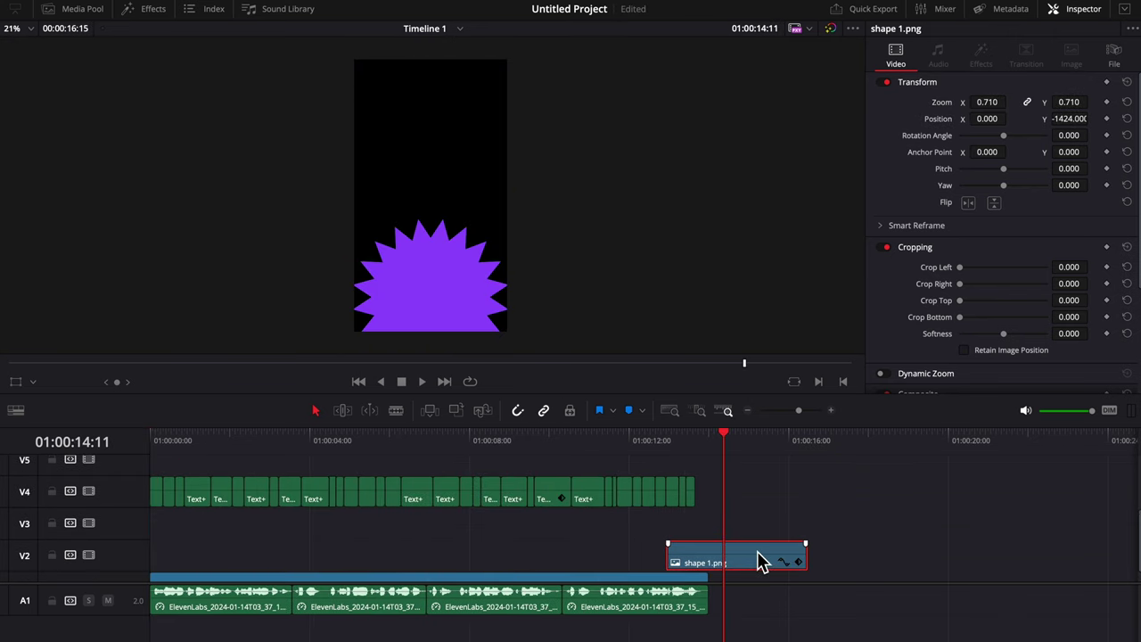
key(shift+5)
key(shift+space)
text(glow)
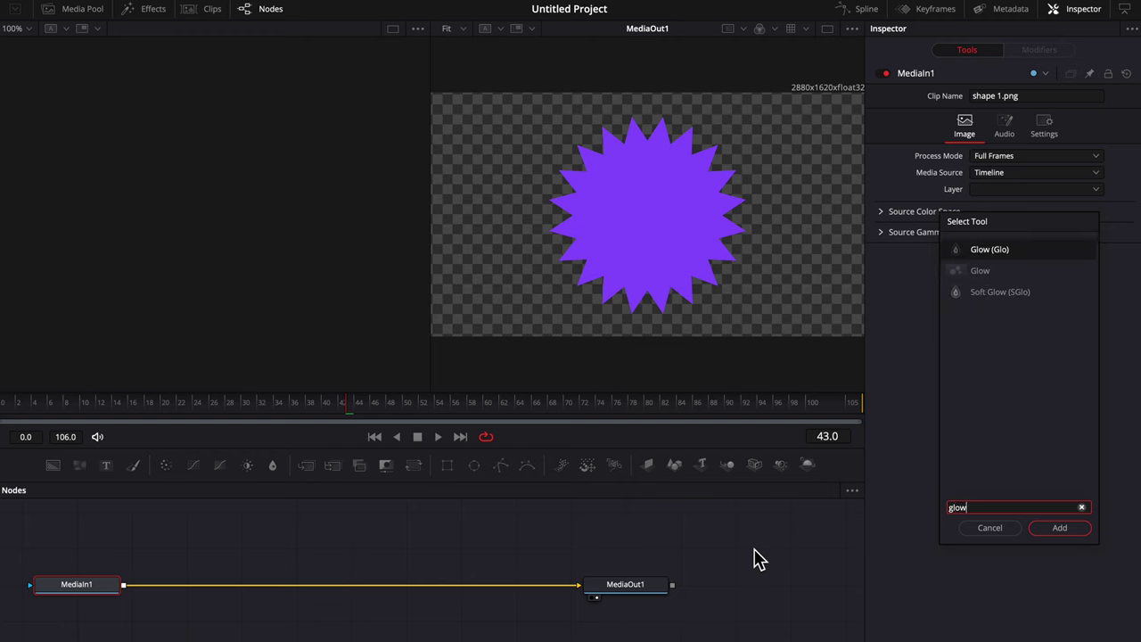
key(Return)
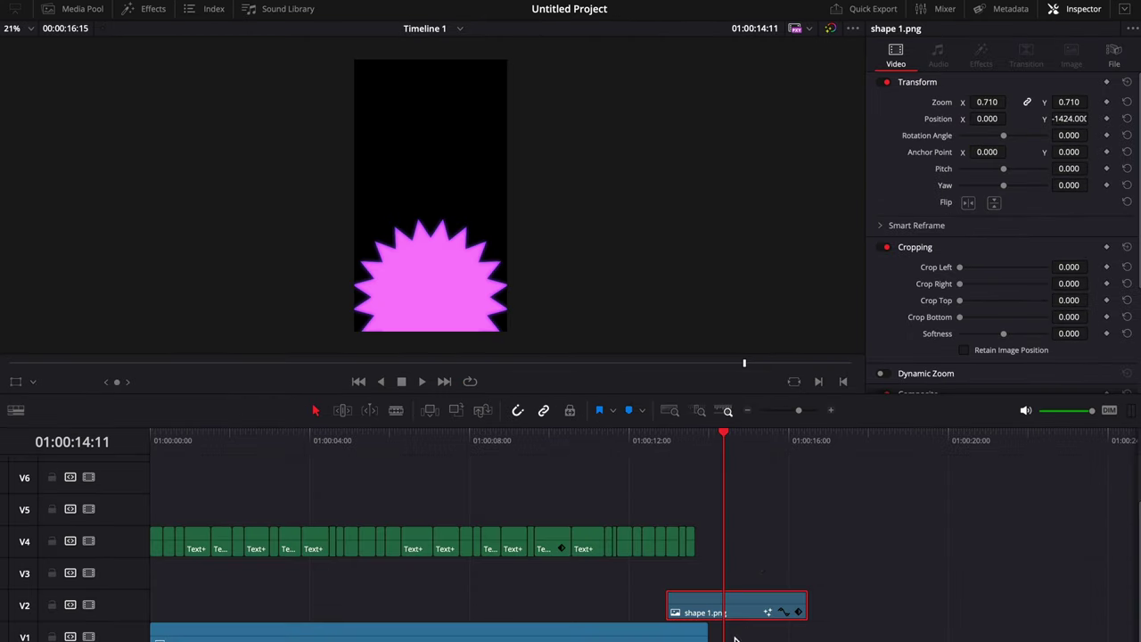
drag(734, 613, 723, 614)
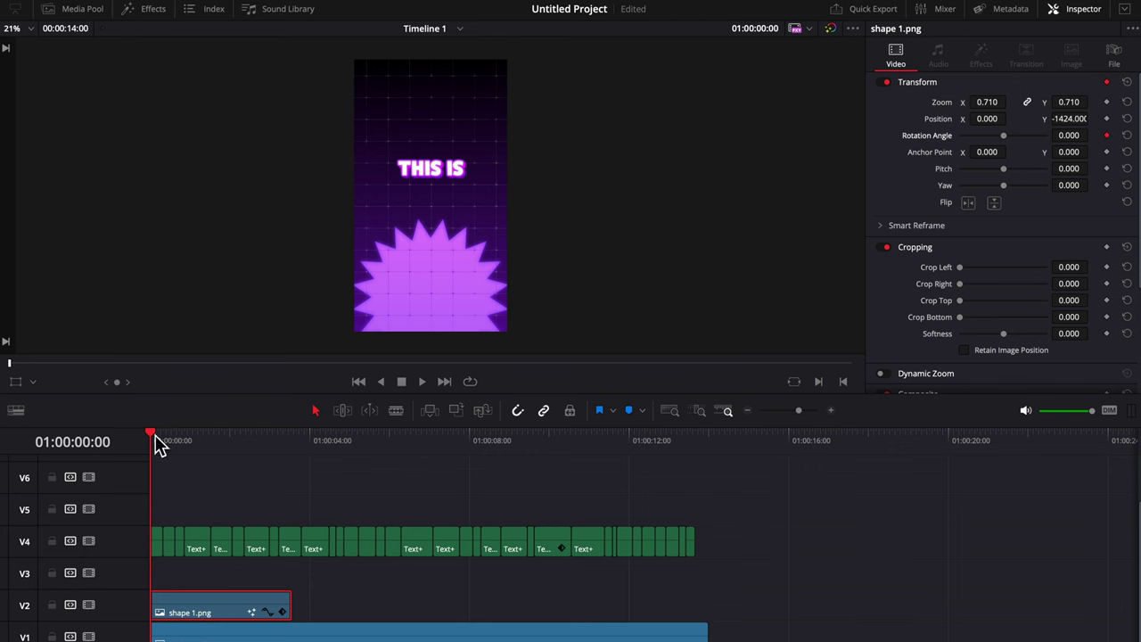
Step: Keyframe the starburst's Rotation Angle at the TRADER caption, preview it, and place hormozi.png on V3
drag(205, 446, 291, 454)
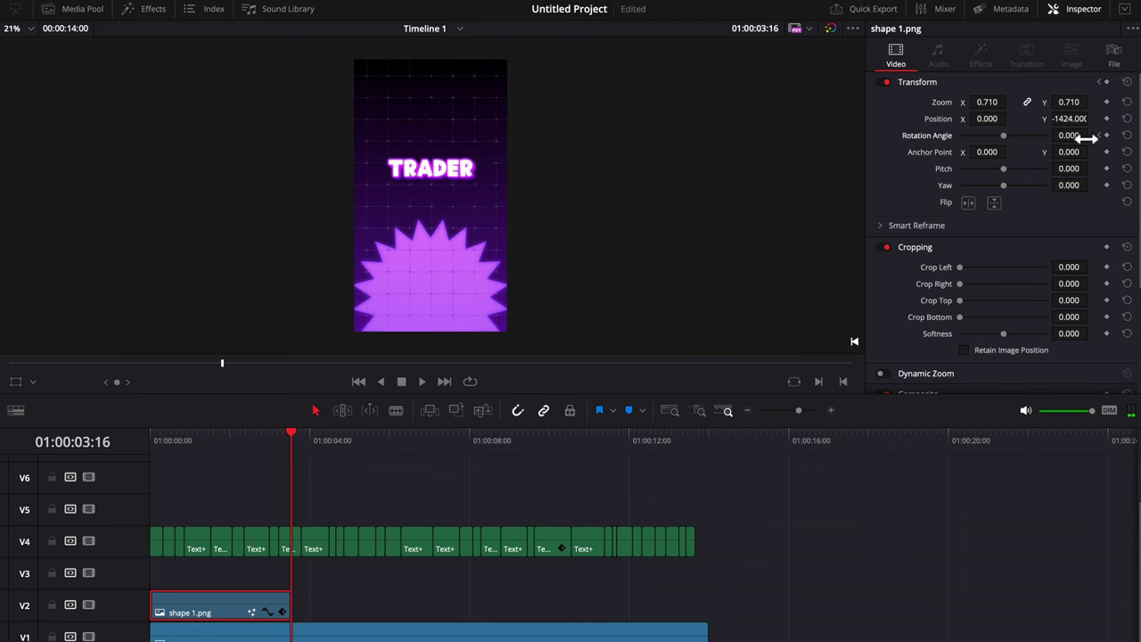
drag(1069, 134, 1052, 135)
key(Home)
click(422, 380)
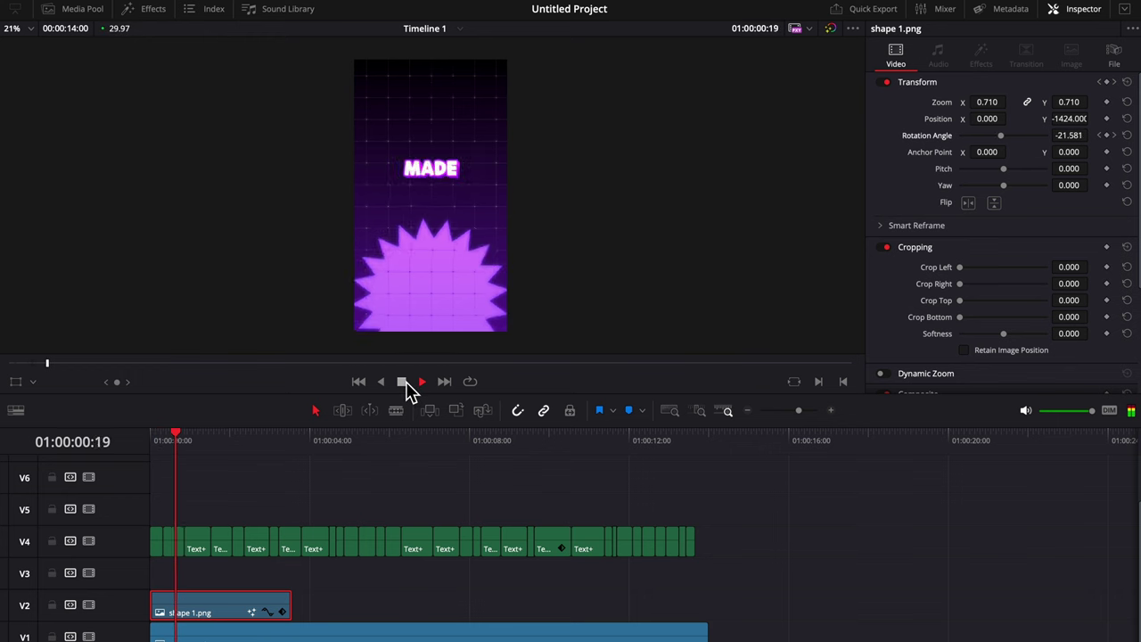
drag(215, 227, 467, 589)
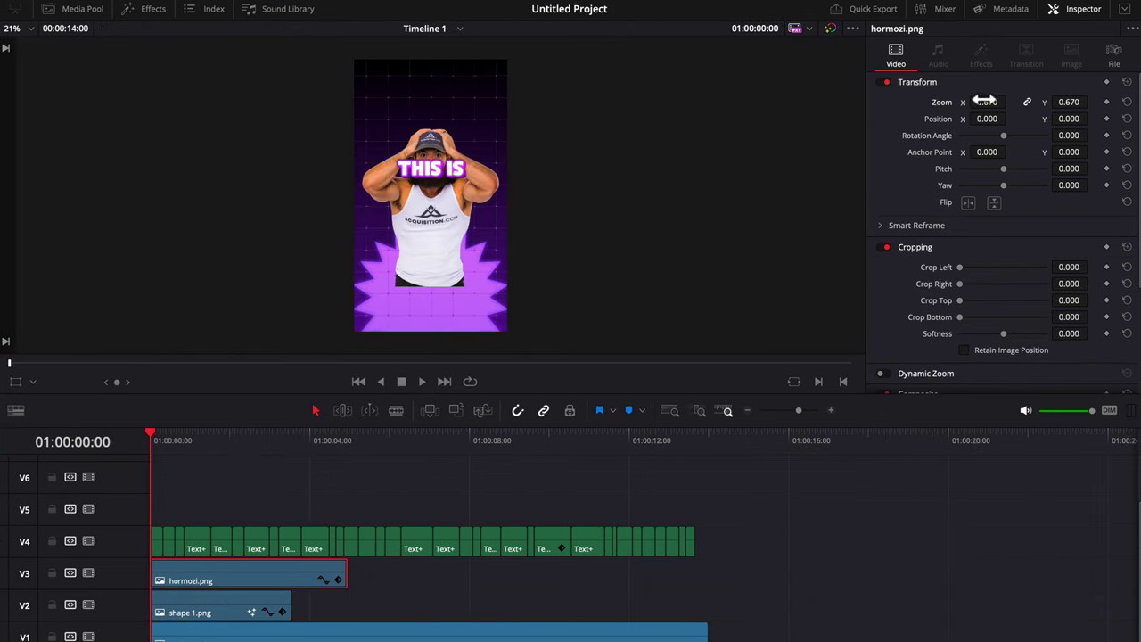
Step: Keyframe hormozi.png's Position Y so the cutout rises up into frame by frame 15
drag(1070, 118, 1091, 119)
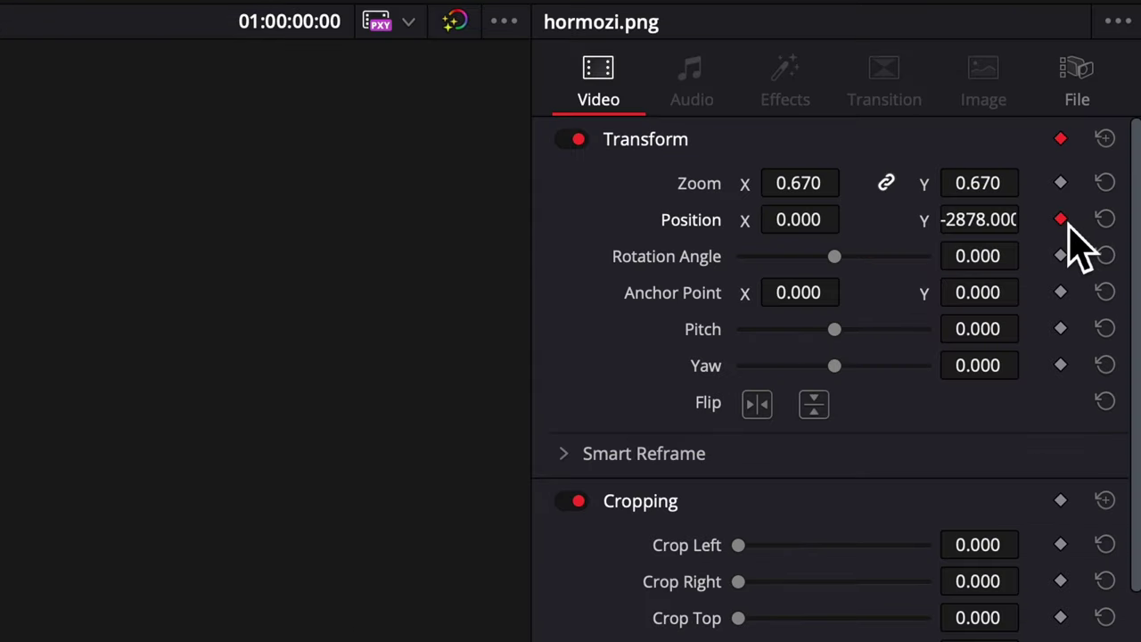
key(space)
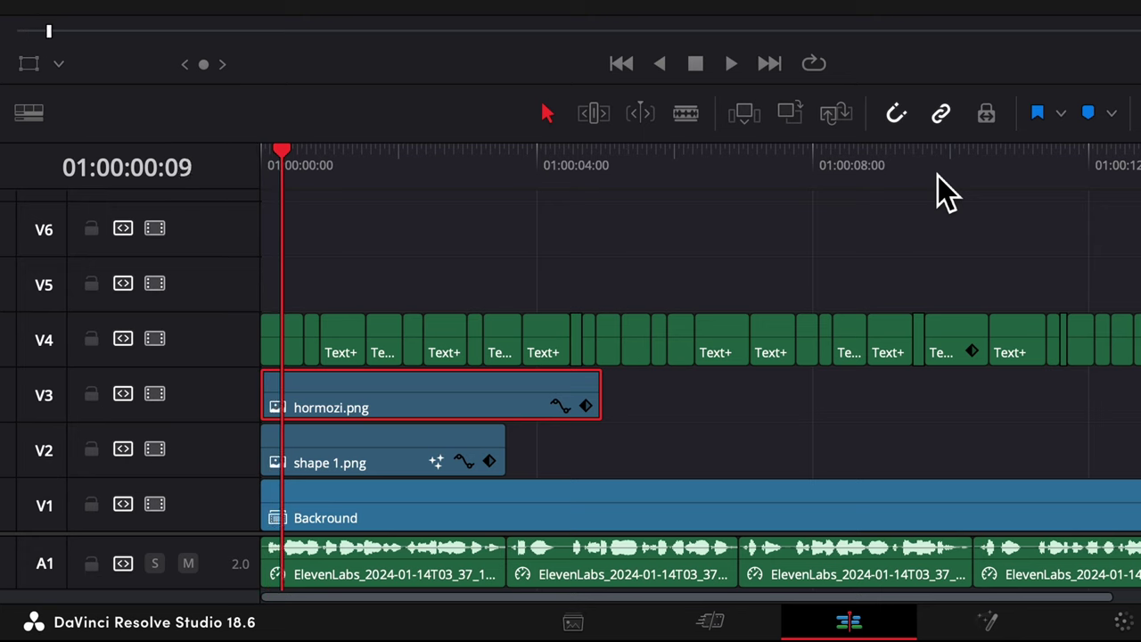
key(space)
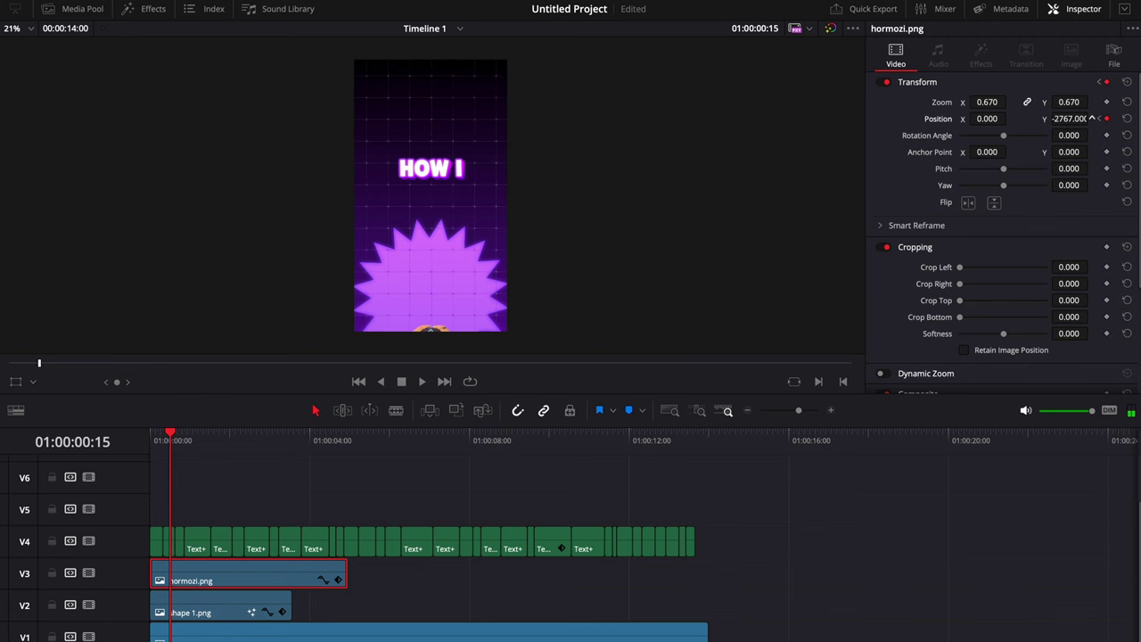
drag(1091, 118, 1092, 119)
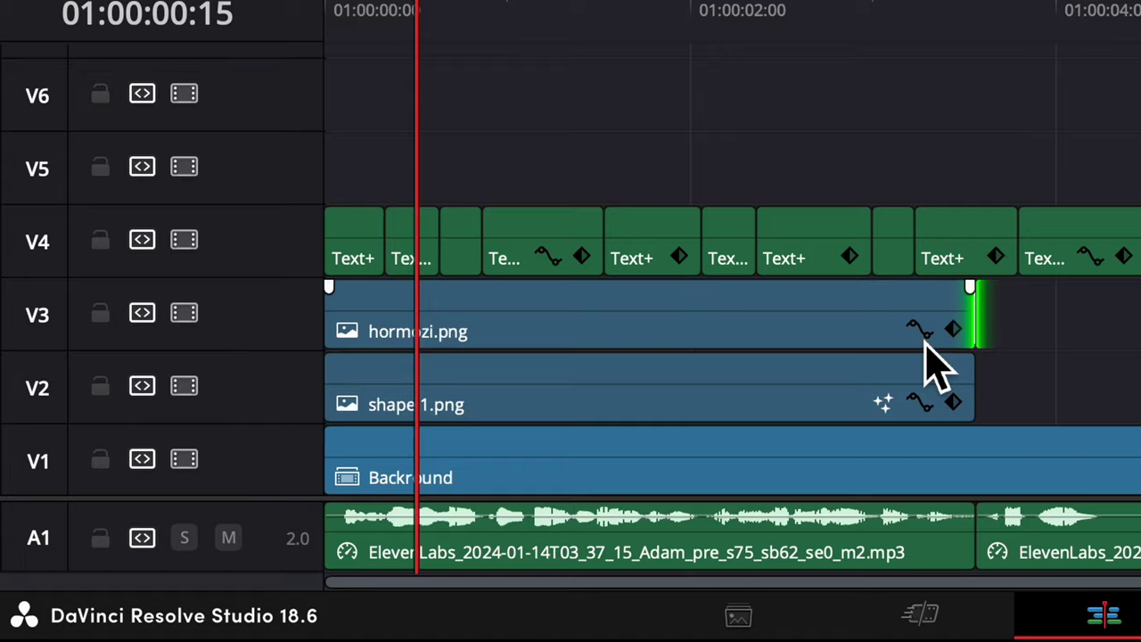
Step: Ease the second Position Y keyframe on the curve, then select the Cash-explosion clip to preview
click(918, 329)
click(446, 400)
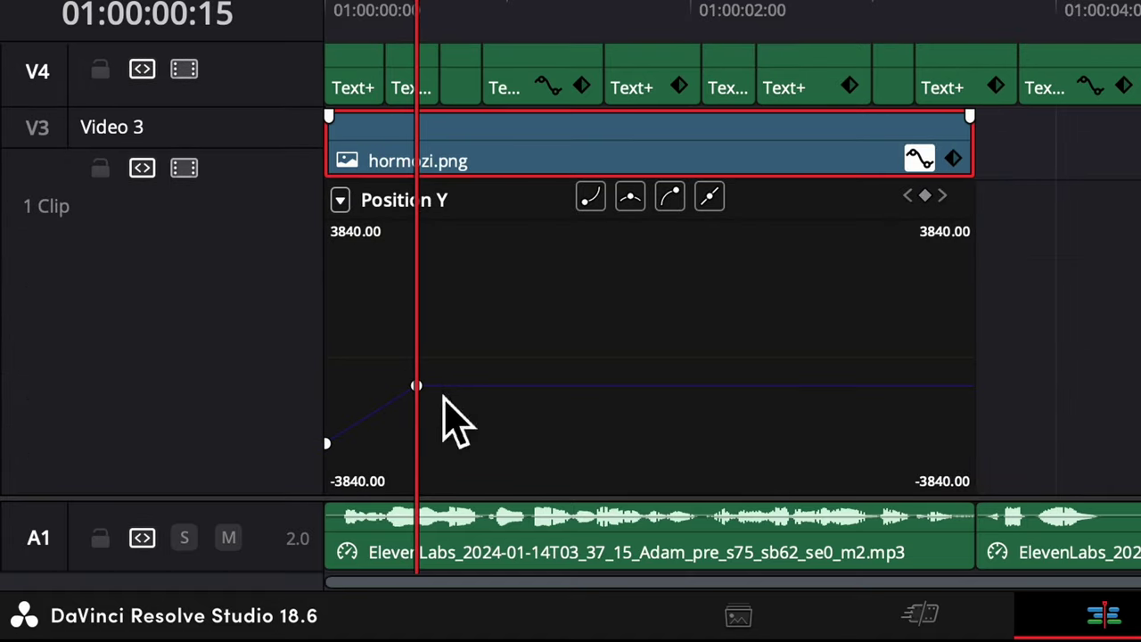
click(417, 385)
click(670, 196)
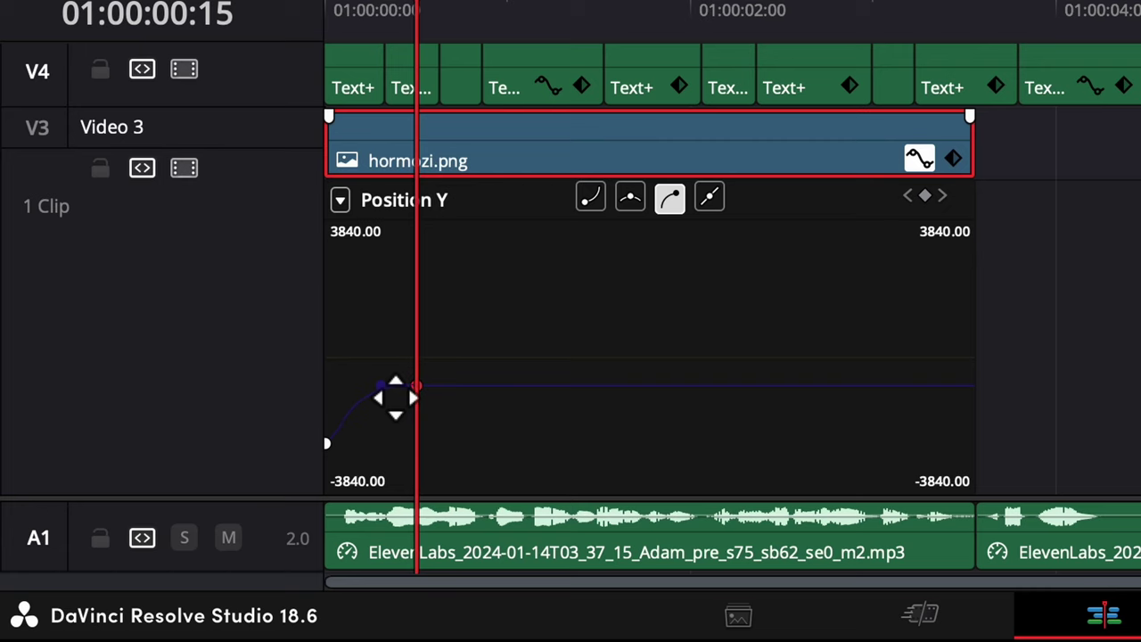
click(919, 158)
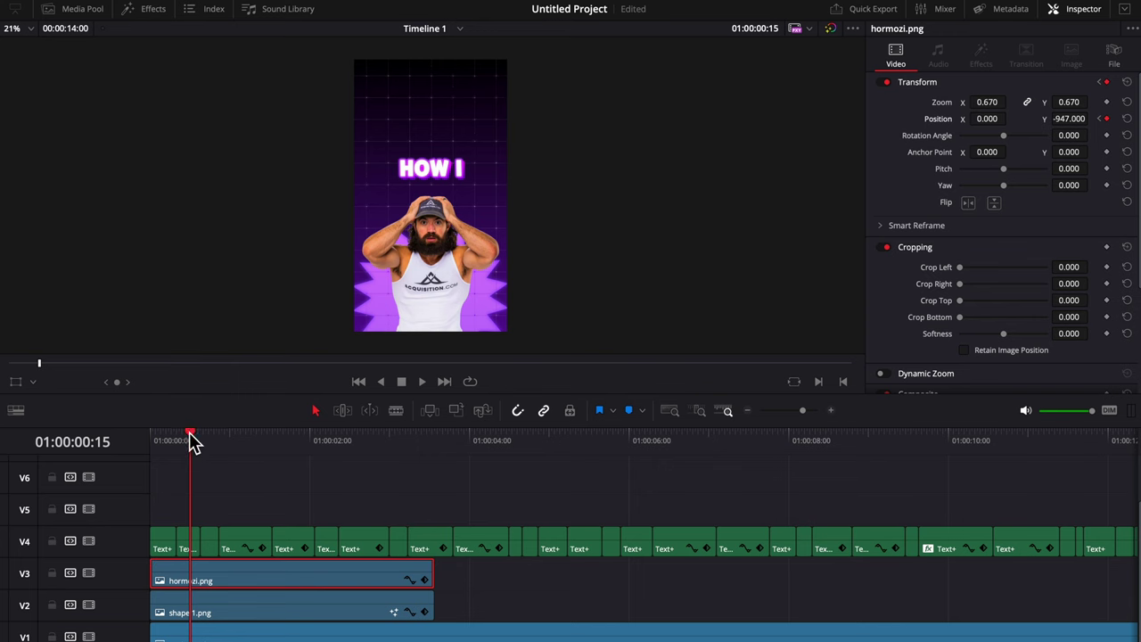
key(Home)
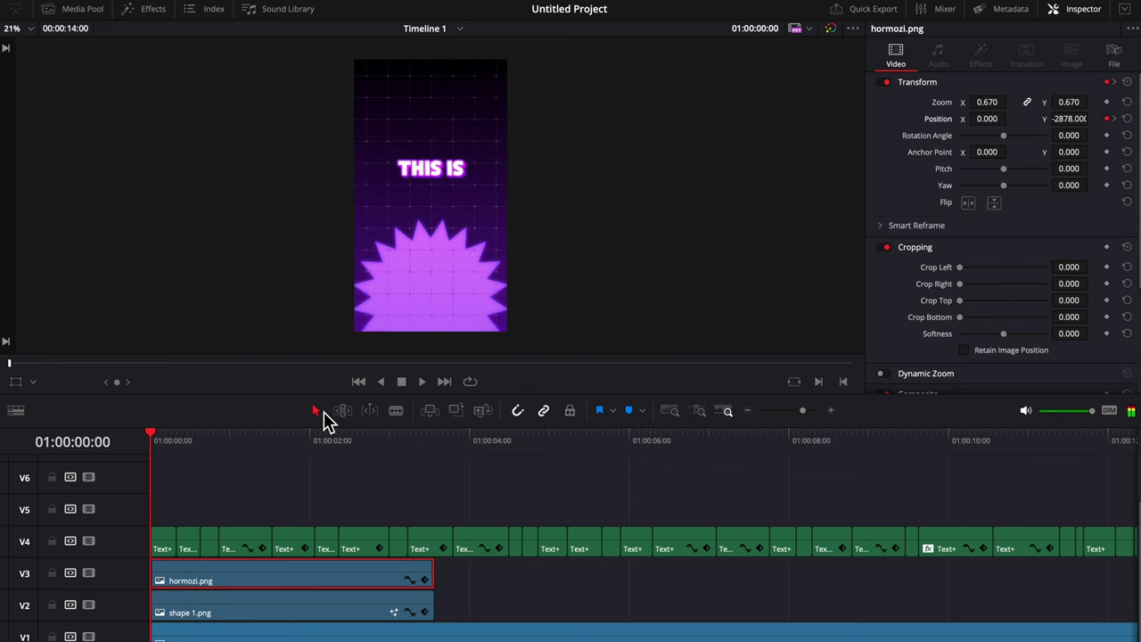
click(422, 381)
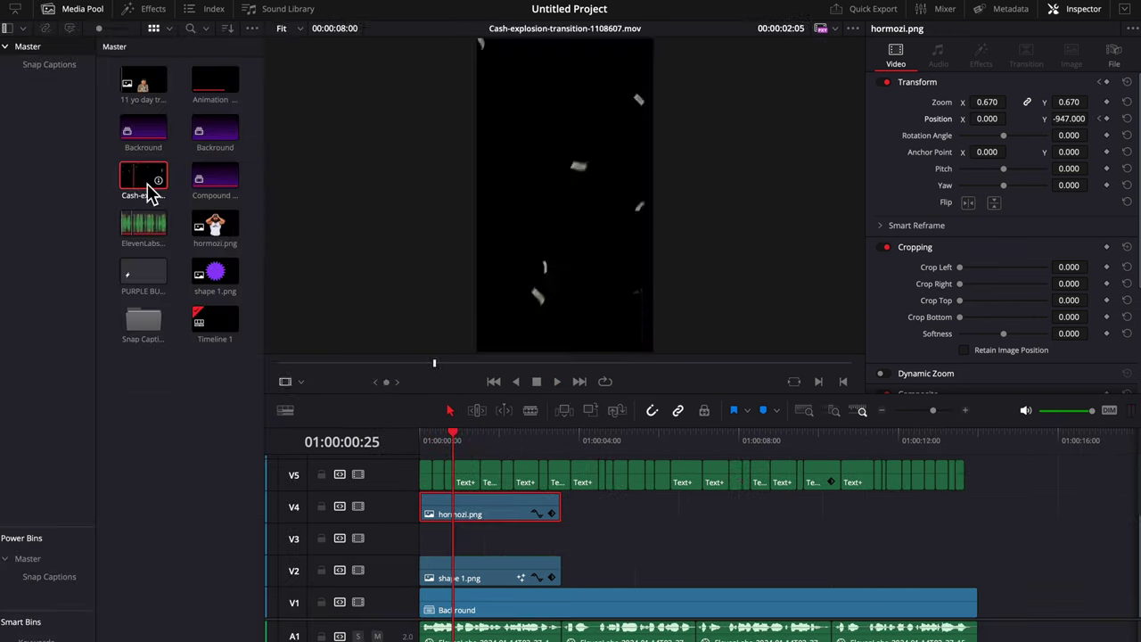
Step: Place Cash-explosion on V3 and give it a pink Glow with the green channel off at 0.7
drag(148, 191, 458, 551)
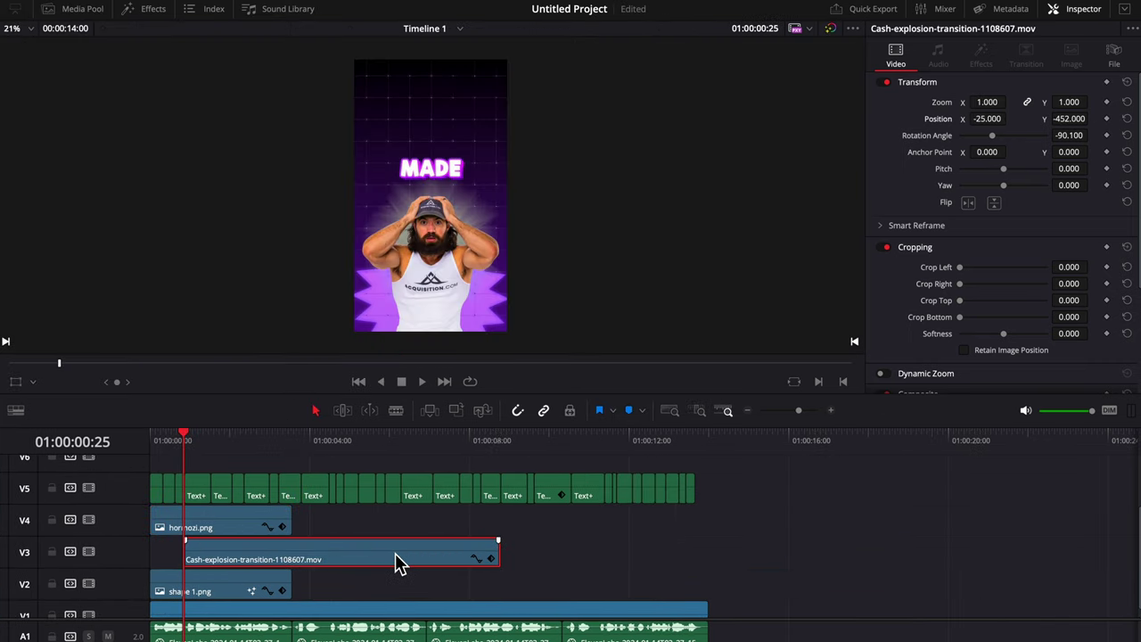
drag(363, 555, 727, 561)
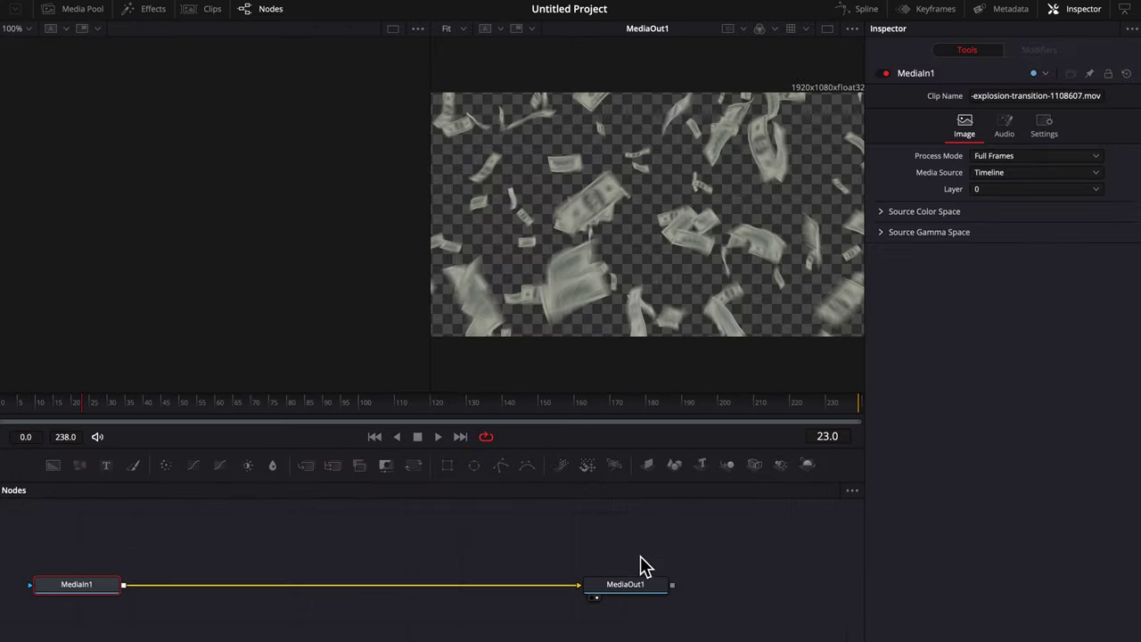
key(shift+space)
text(glow)
key(Return)
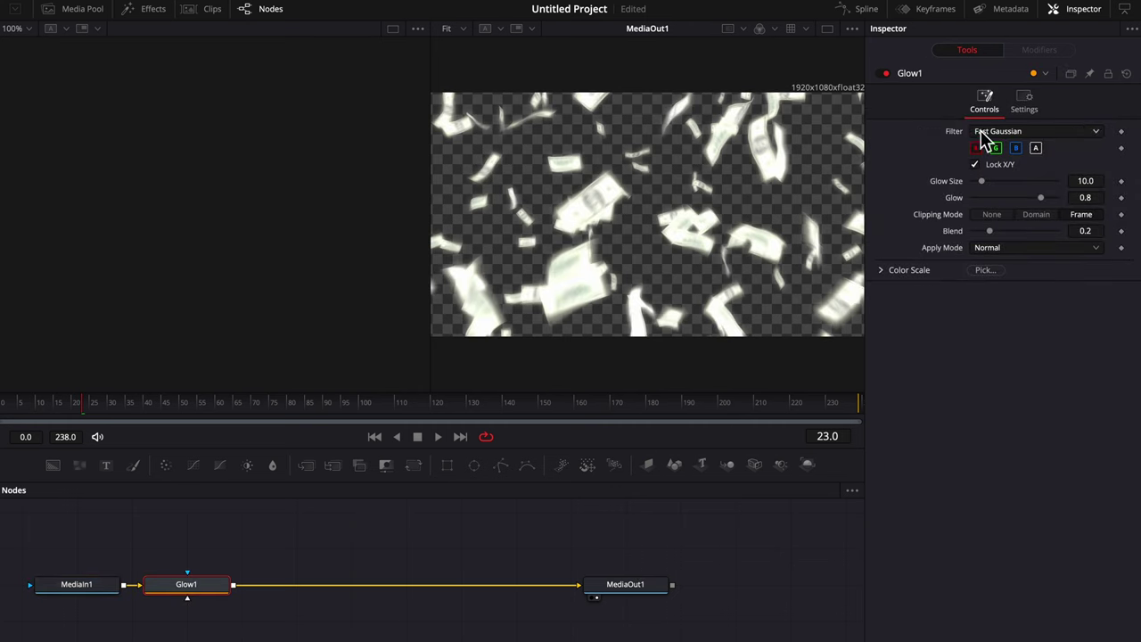
click(998, 150)
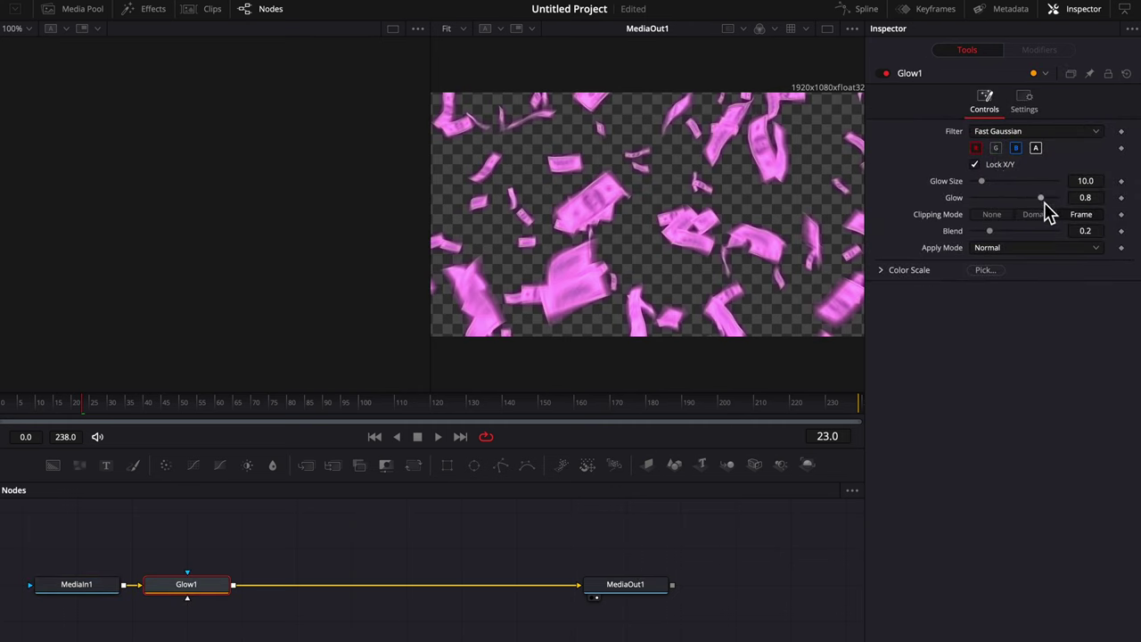
drag(1046, 204, 1036, 204)
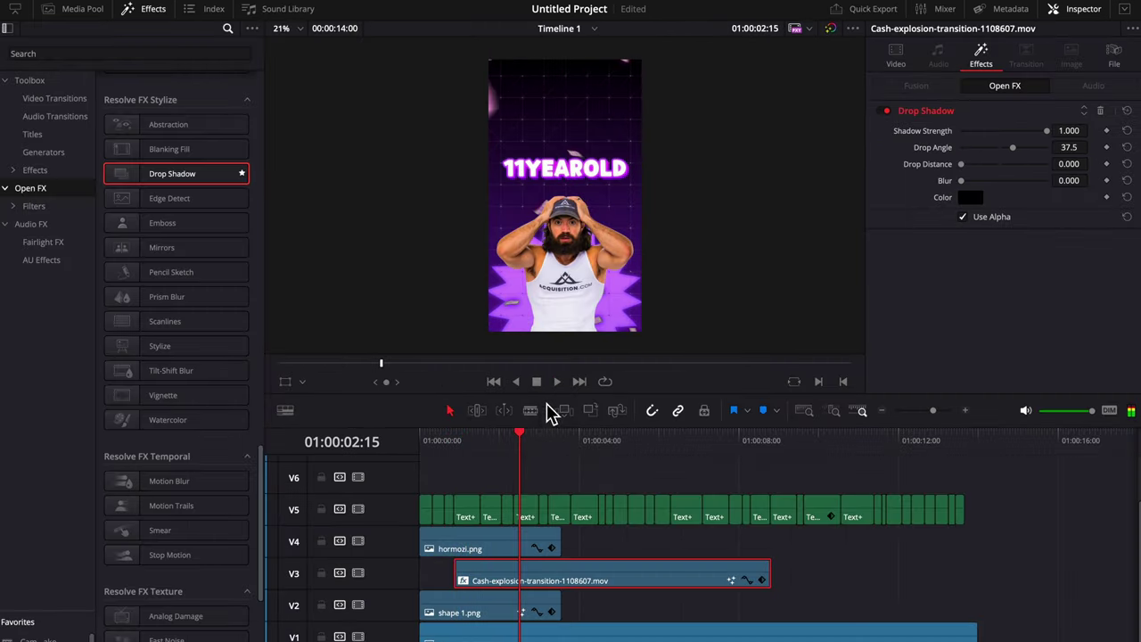
click(539, 385)
Step: Keyframe hormozi.png sliding out to the right, then position and trim the 11 yo day trader.png clip
click(499, 546)
drag(985, 124, 1034, 124)
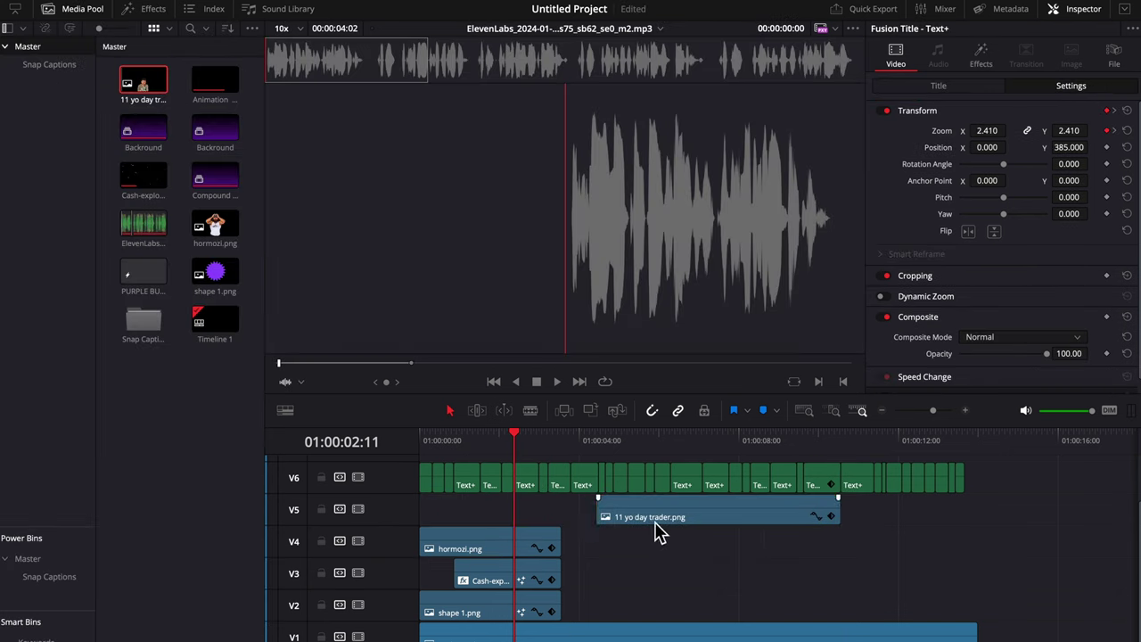
drag(656, 533, 575, 529)
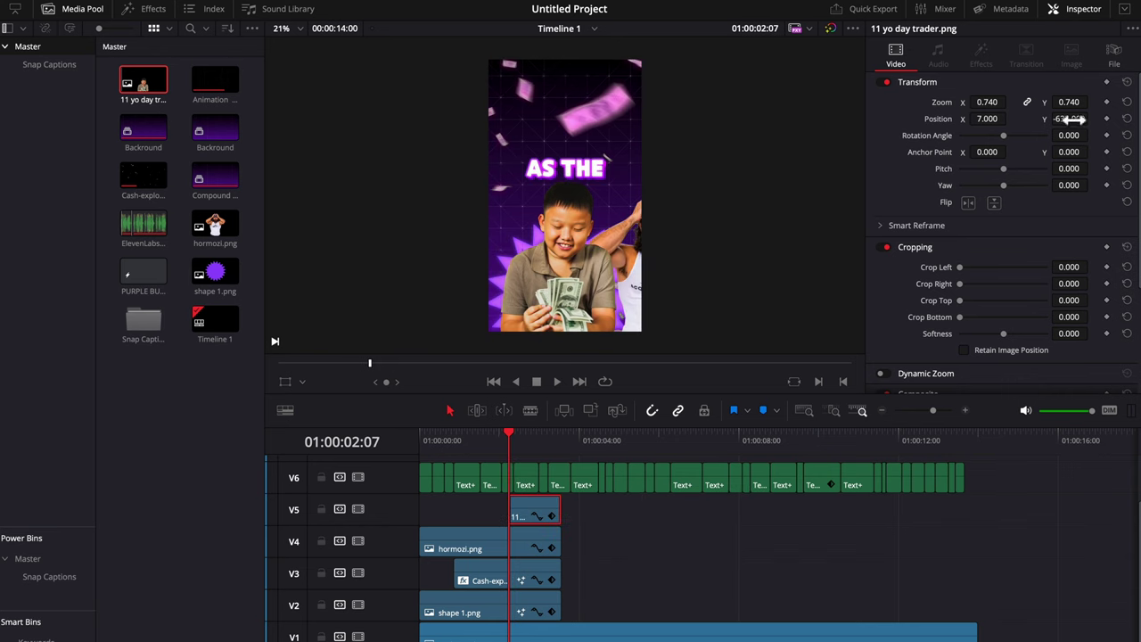
mouse_move(1070, 119)
mouse_down()
mouse_move(1052, 119)
mouse_move(1092, 118)
mouse_up()
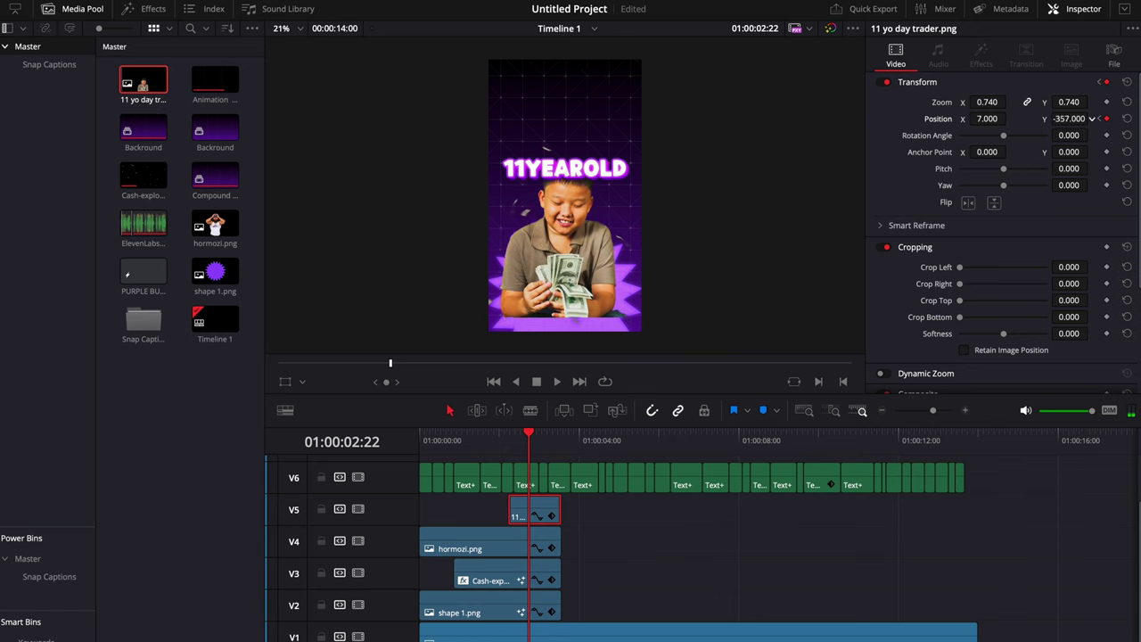
Step: Ease the day trader cutout's rising keyframe curve and replay its entrance
click(538, 515)
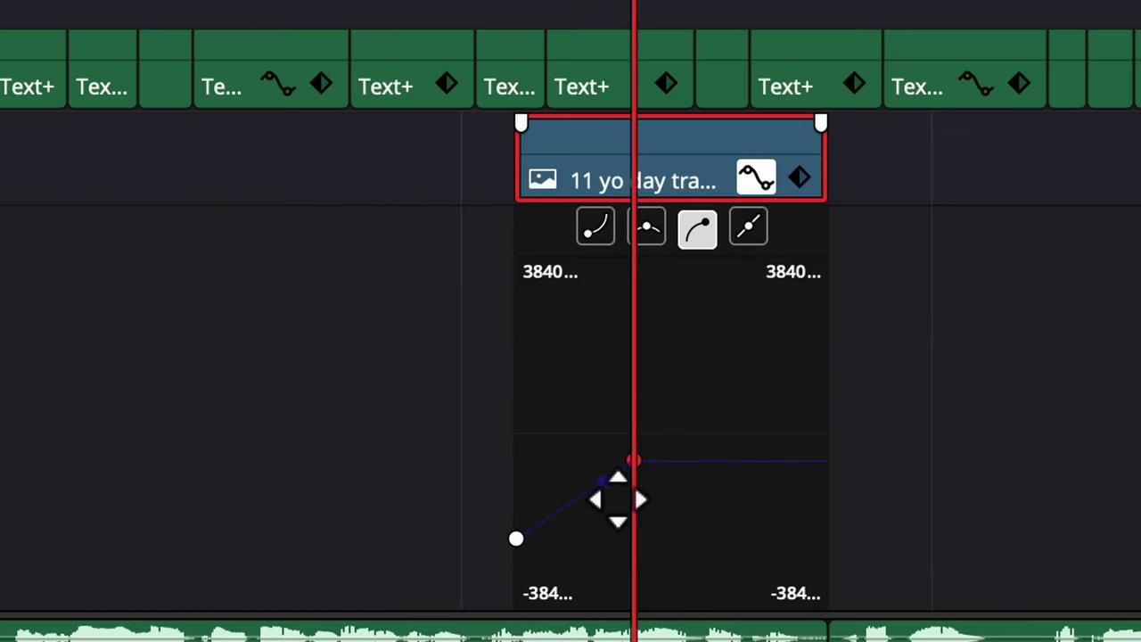
click(756, 178)
click(565, 440)
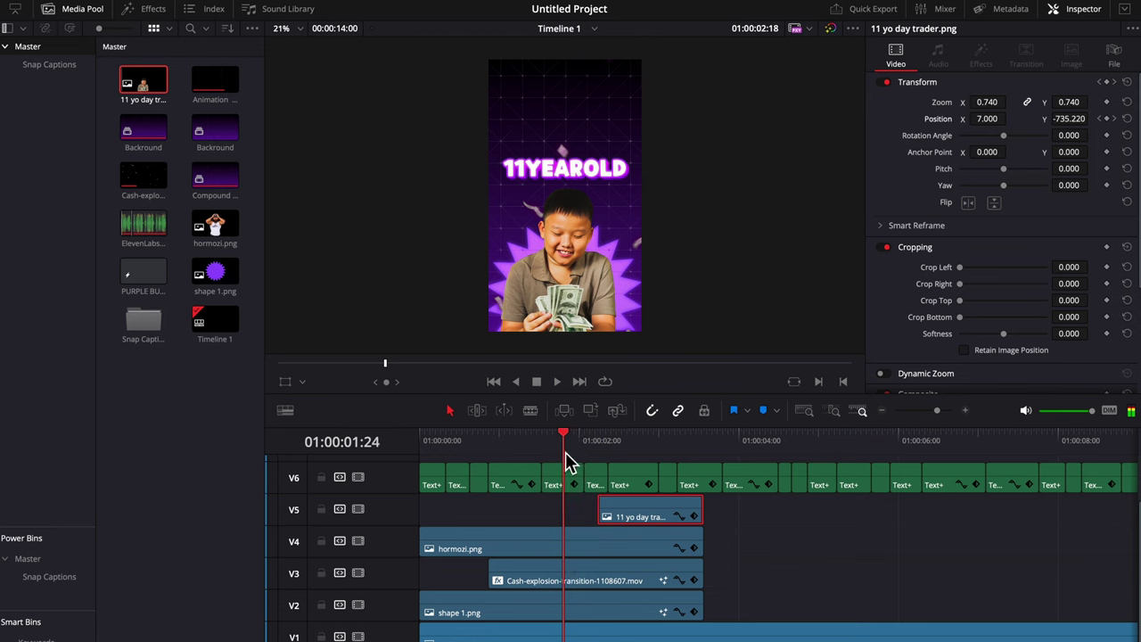
click(558, 381)
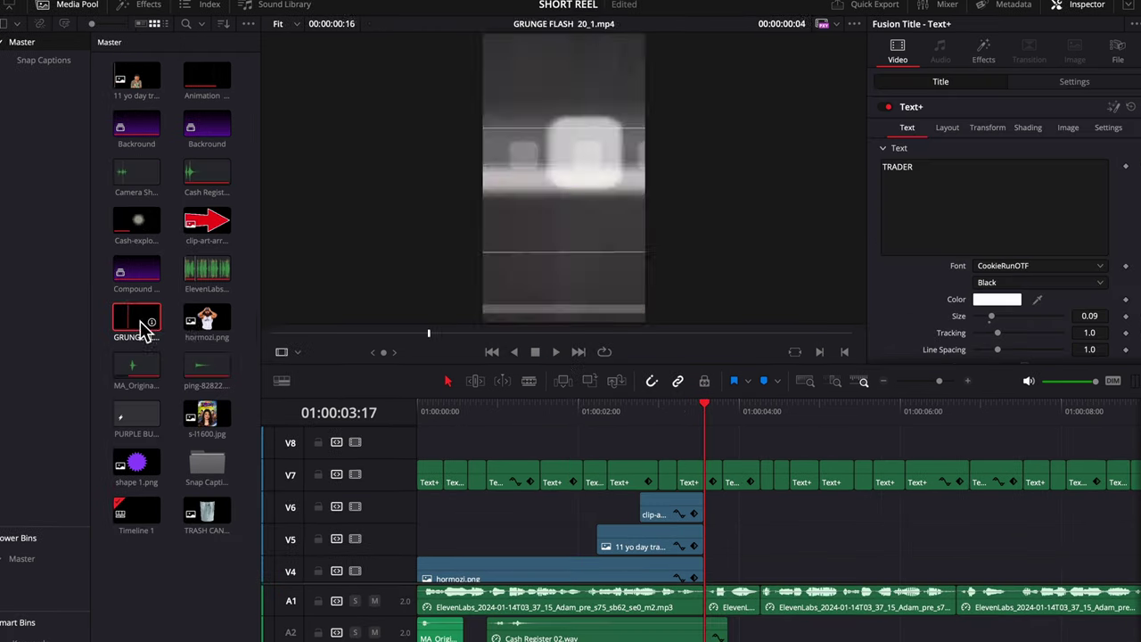
Step: Add the GRUNGE FLASH clip in Screen composite mode along with the Camera Shutter sound
drag(143, 331, 691, 451)
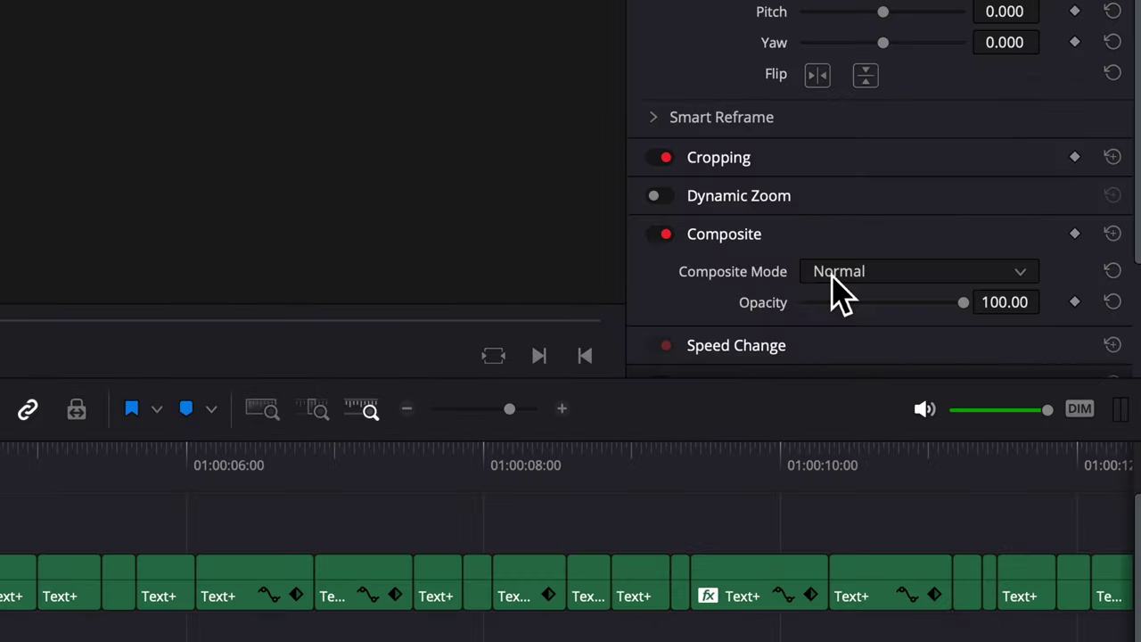
click(838, 289)
scroll(879, 420, down, 6)
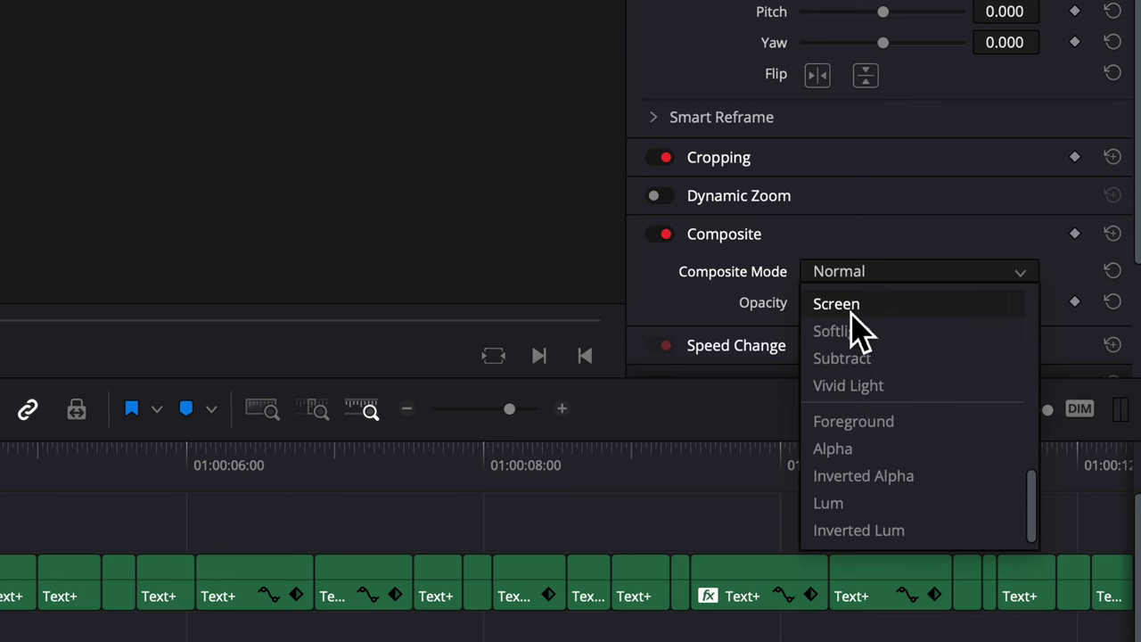
click(851, 307)
drag(133, 102, 829, 590)
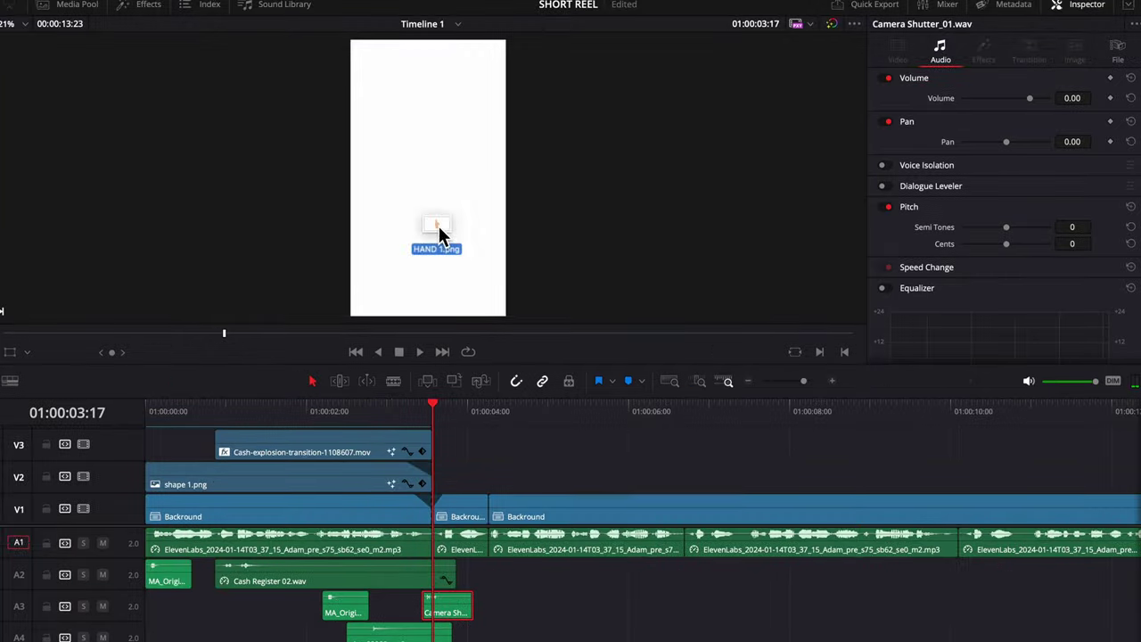
Step: Place HAND 1.png on V2 and keyframe it rising and rotating toward upright
drag(437, 224, 481, 486)
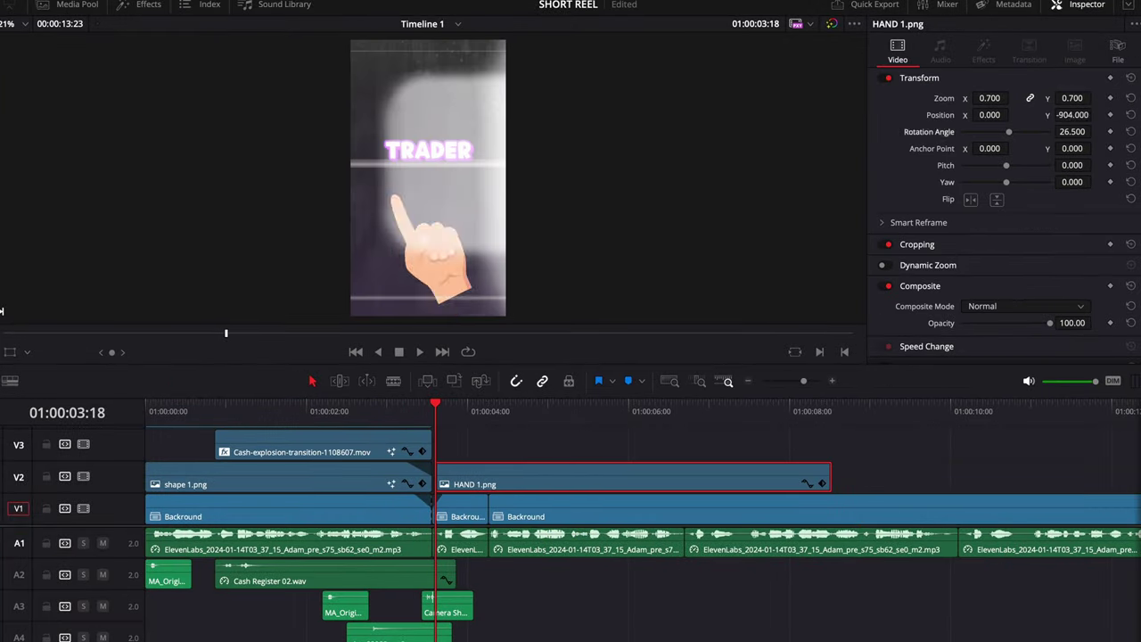
key(Right)
key(Right)
key(Right)
key(Right)
key(Right)
key(Right)
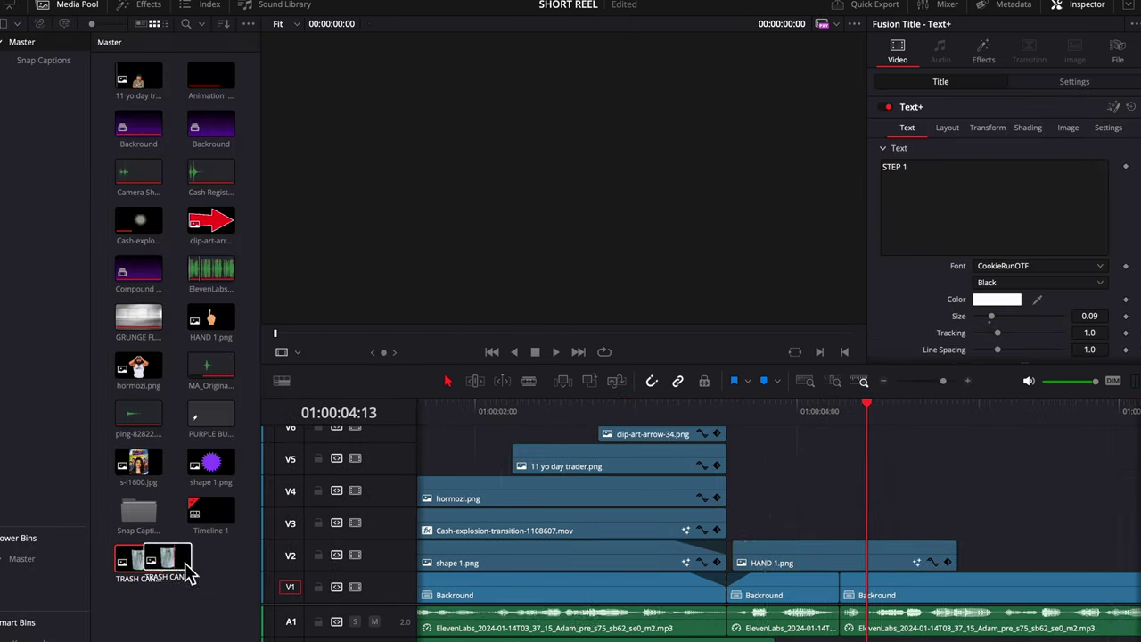
drag(179, 565, 914, 538)
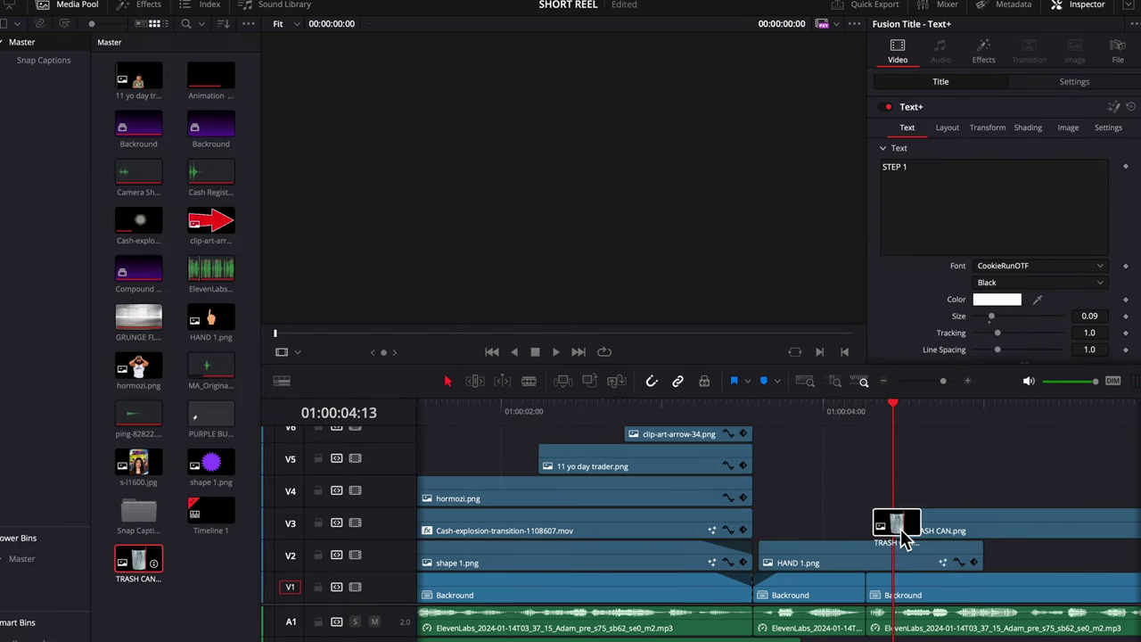
Step: Keyframe TRASH CAN.png pushing down below the frame and play forward to check it
click(87, 11)
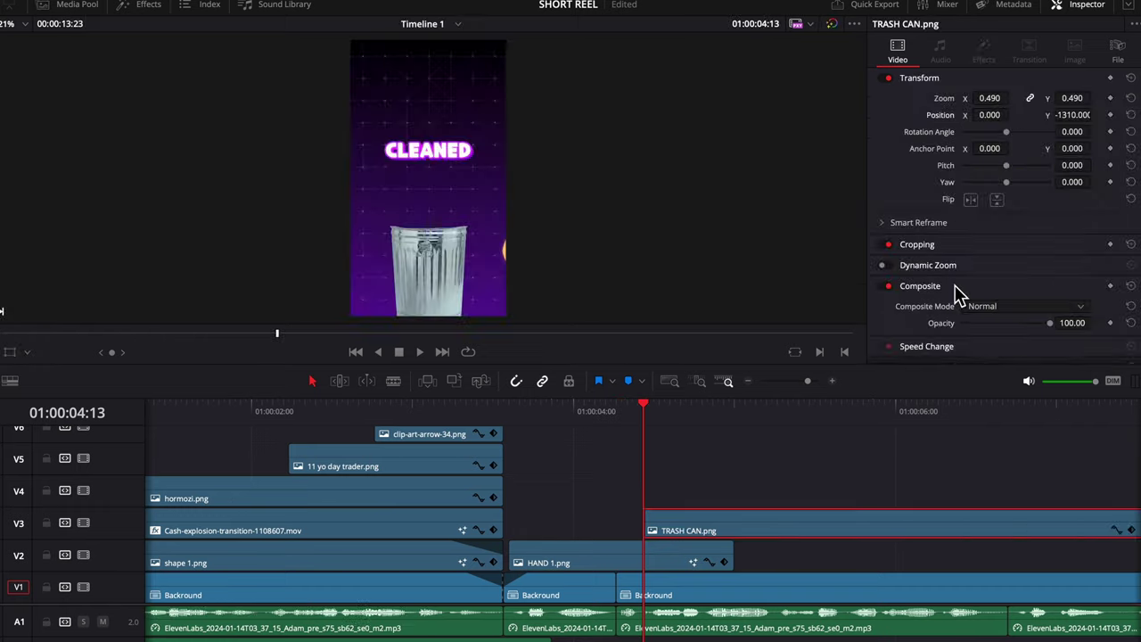
drag(1073, 115, 1097, 115)
key(space)
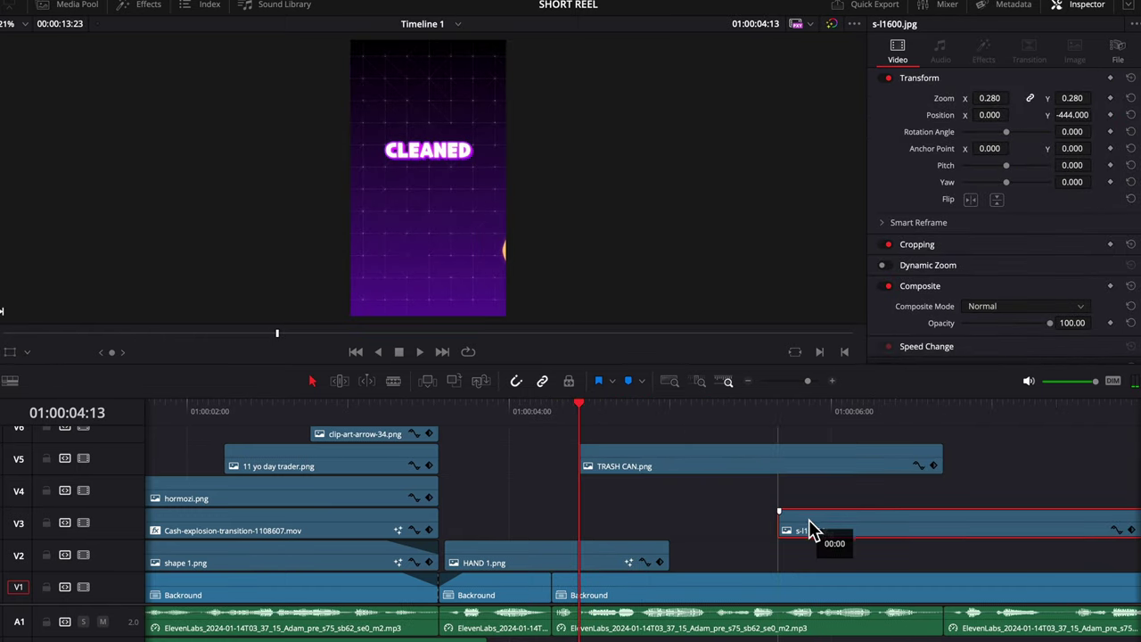
Step: Add s-l1600.jpg on V3 sinking behind the trash can, and give TRASH CAN a 1.000-strength Drop Shadow
drag(809, 520, 809, 526)
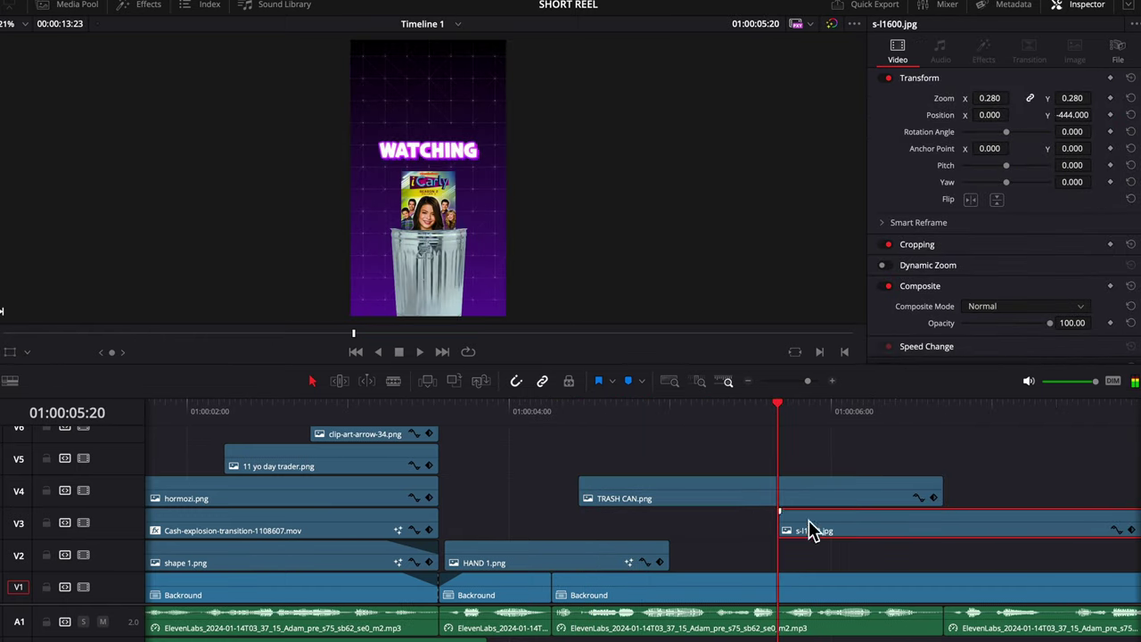
drag(1072, 115, 1096, 115)
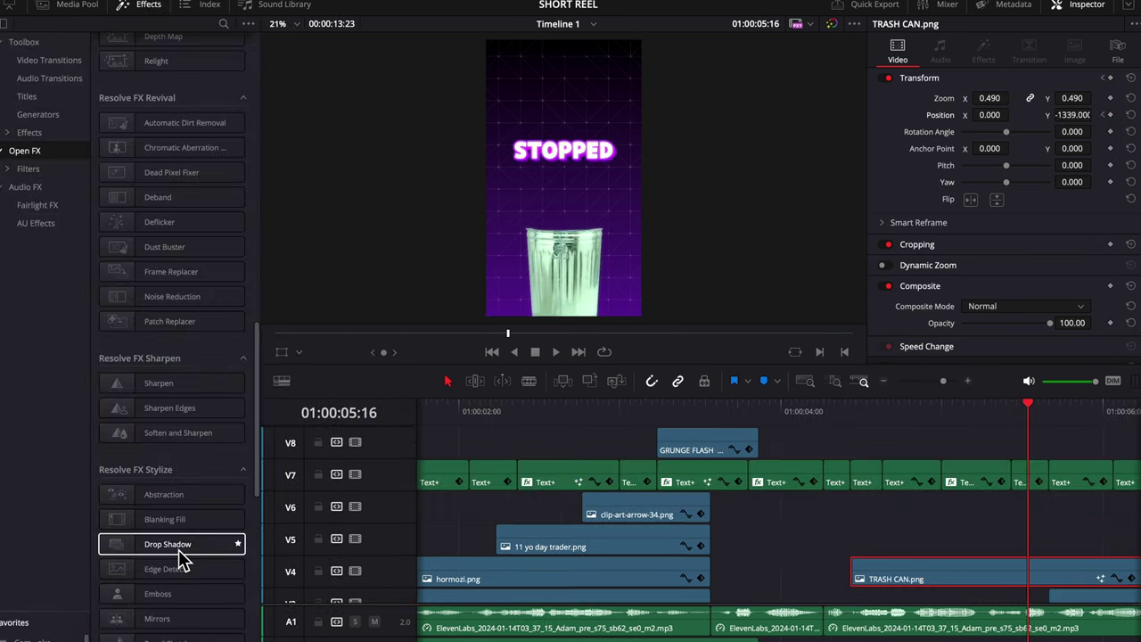
drag(178, 549, 972, 578)
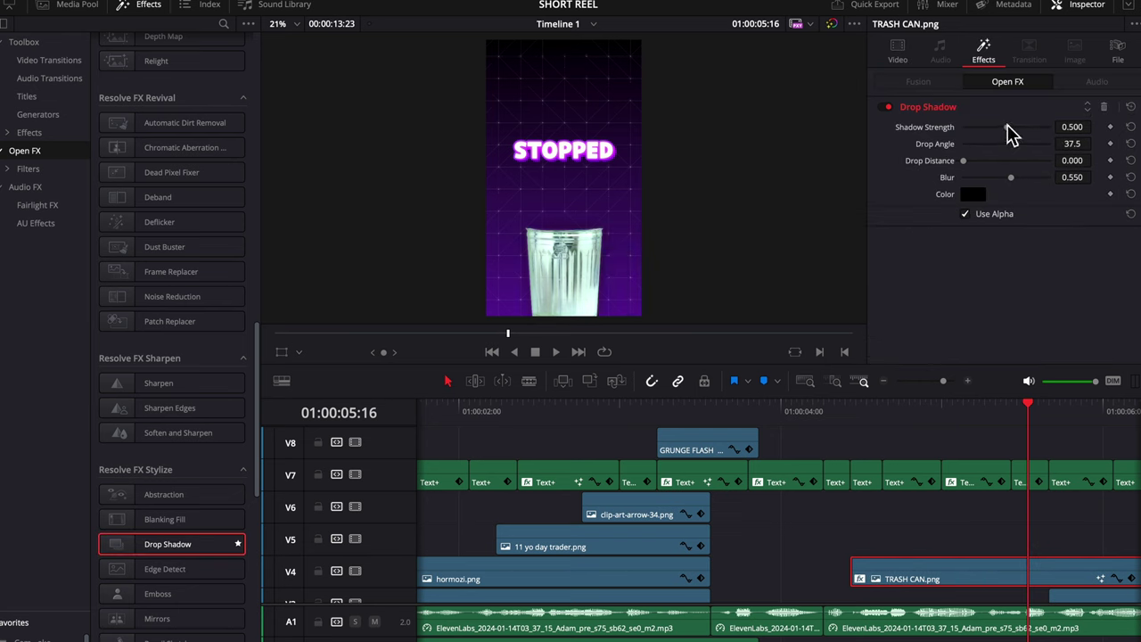
drag(1007, 127, 1054, 161)
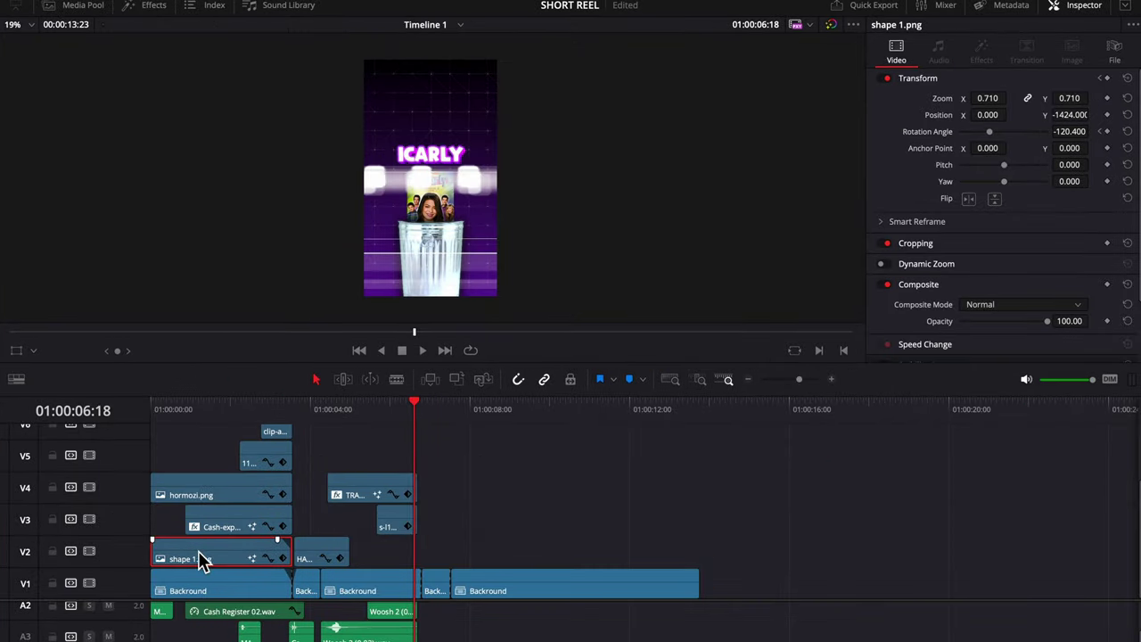
Step: Copy shape 1.png later, then add grand ma.png scaled to 0.780 with a smaller purse.png beside it
drag(201, 560, 473, 566)
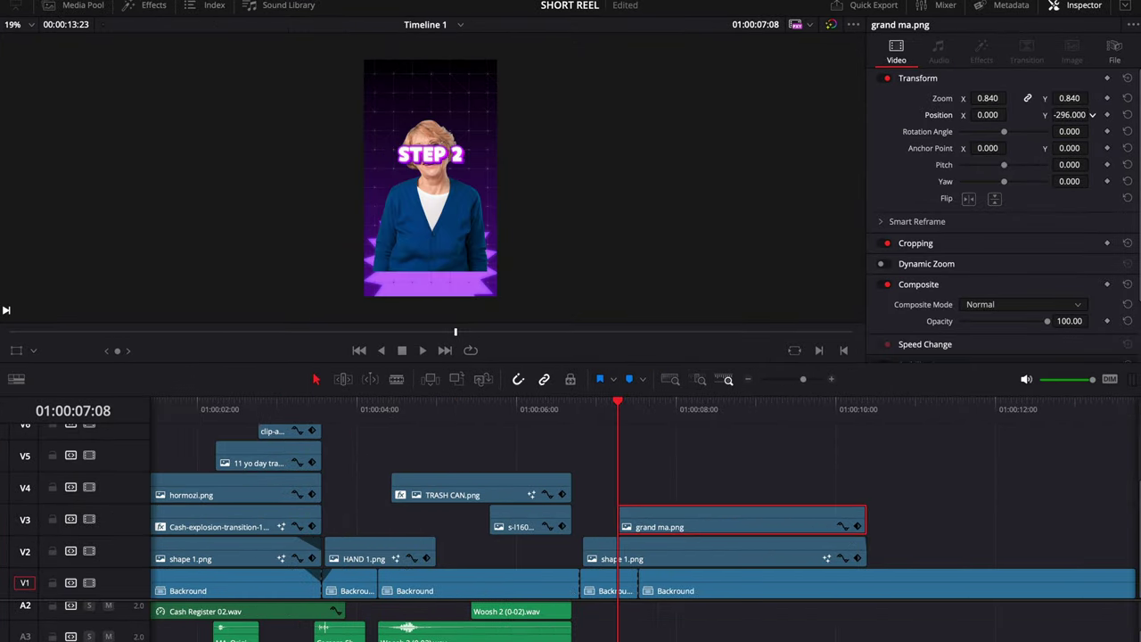
drag(1061, 115, 1070, 115)
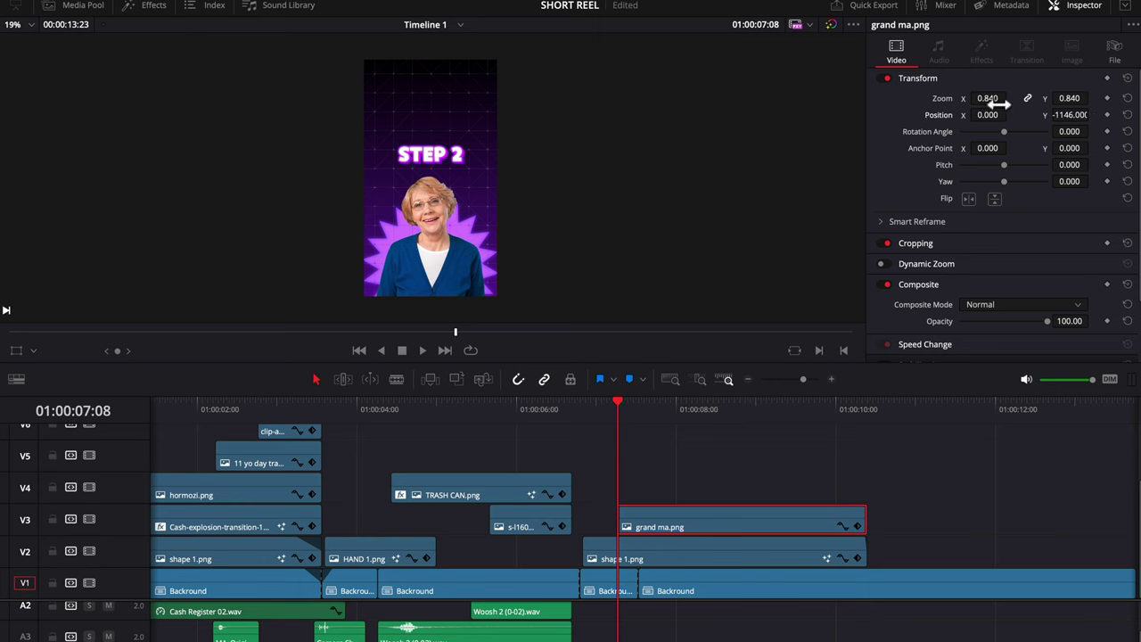
drag(999, 104, 989, 104)
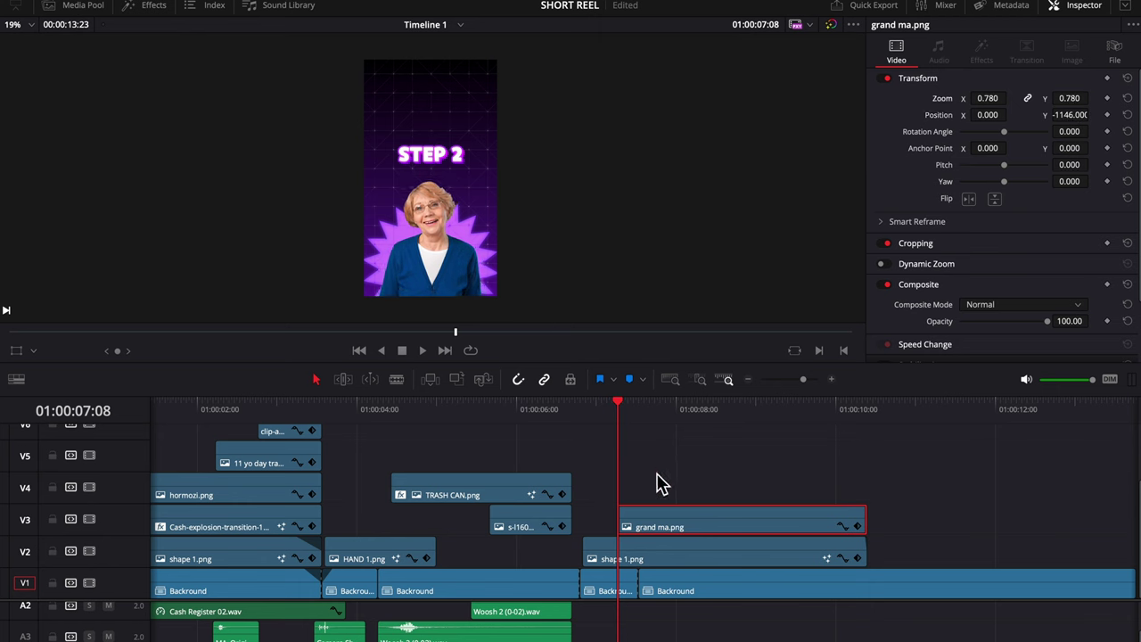
drag(660, 484, 598, 488)
drag(1070, 115, 1079, 115)
drag(987, 115, 1006, 101)
drag(1070, 115, 1063, 115)
Step: Split the purse and grandma clips at the I STOLE caption and combine them into Compound Clip 2
key(space)
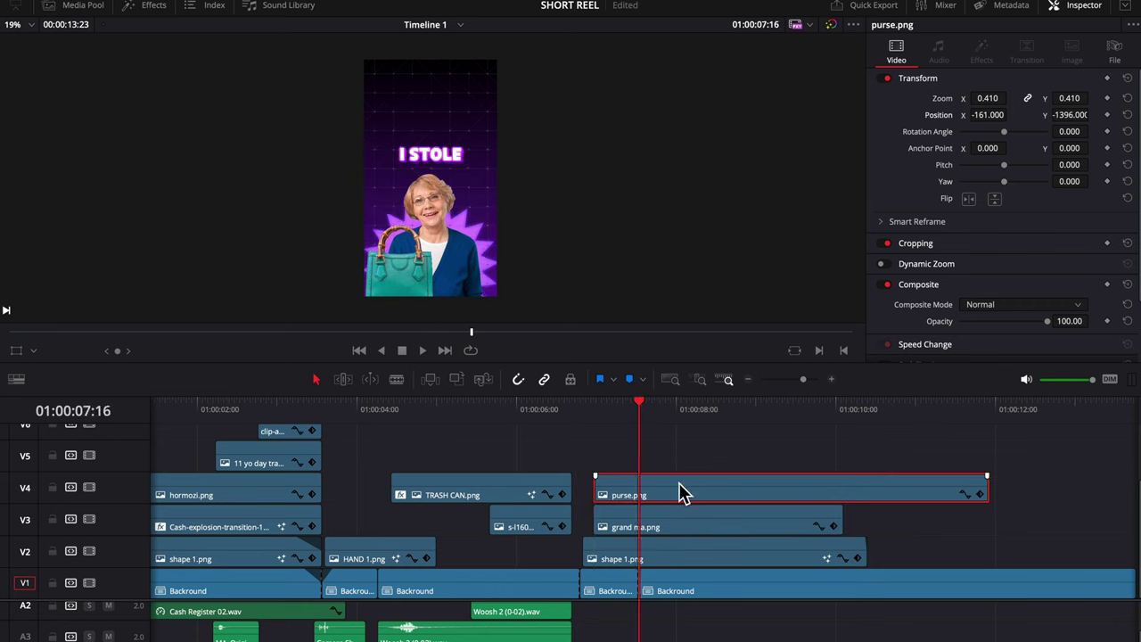
key(ctrl+b)
click(671, 526)
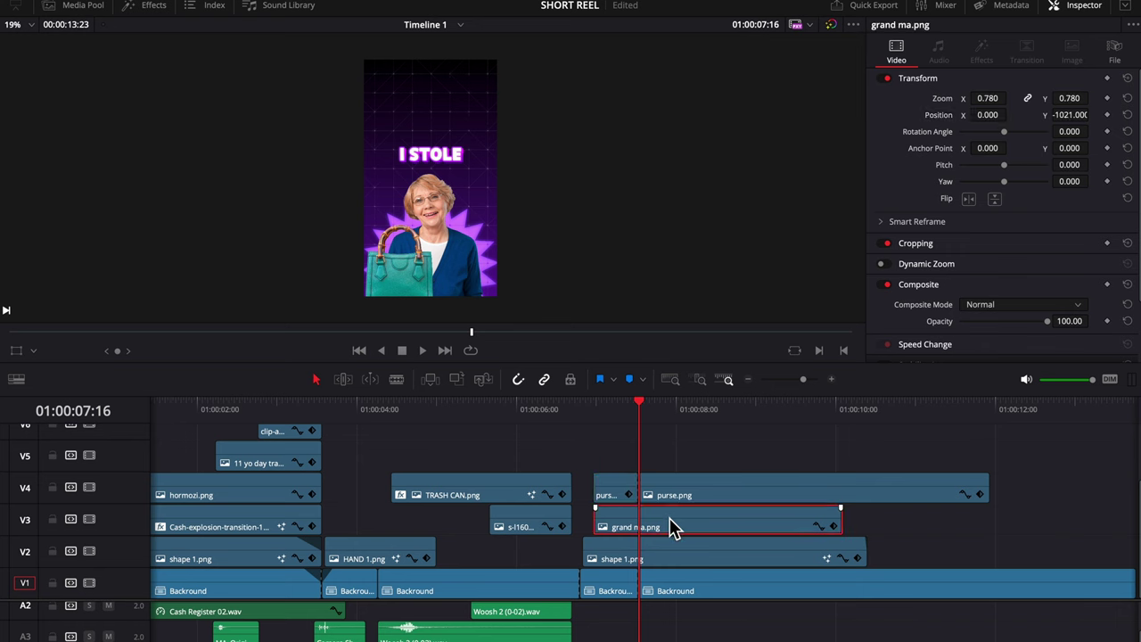
key(ctrl+b)
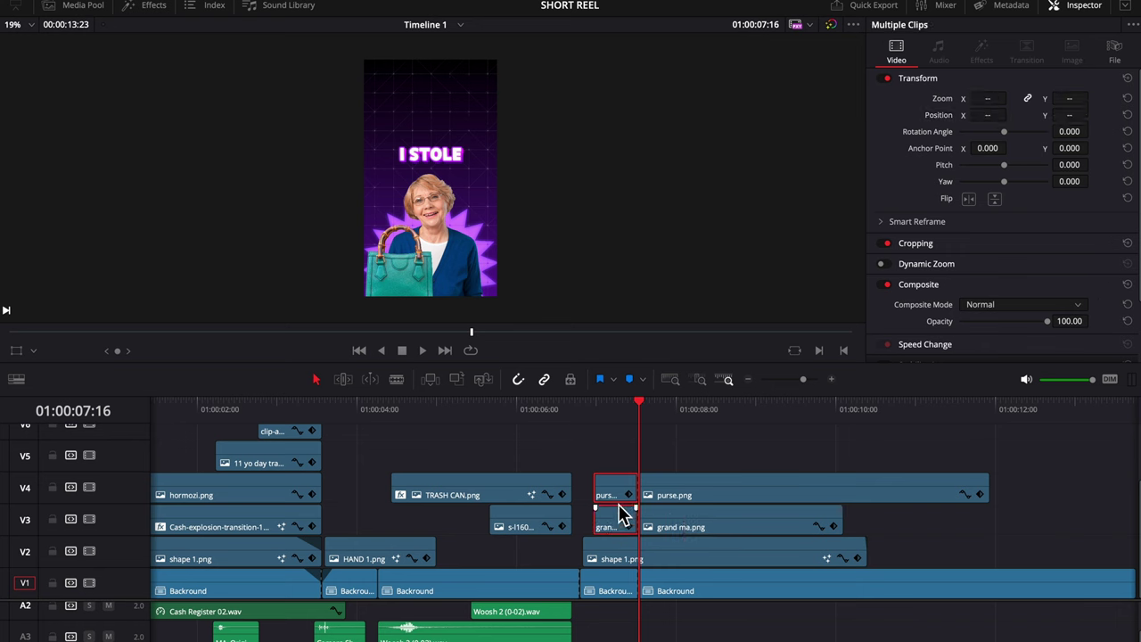
right_click(619, 497)
click(705, 102)
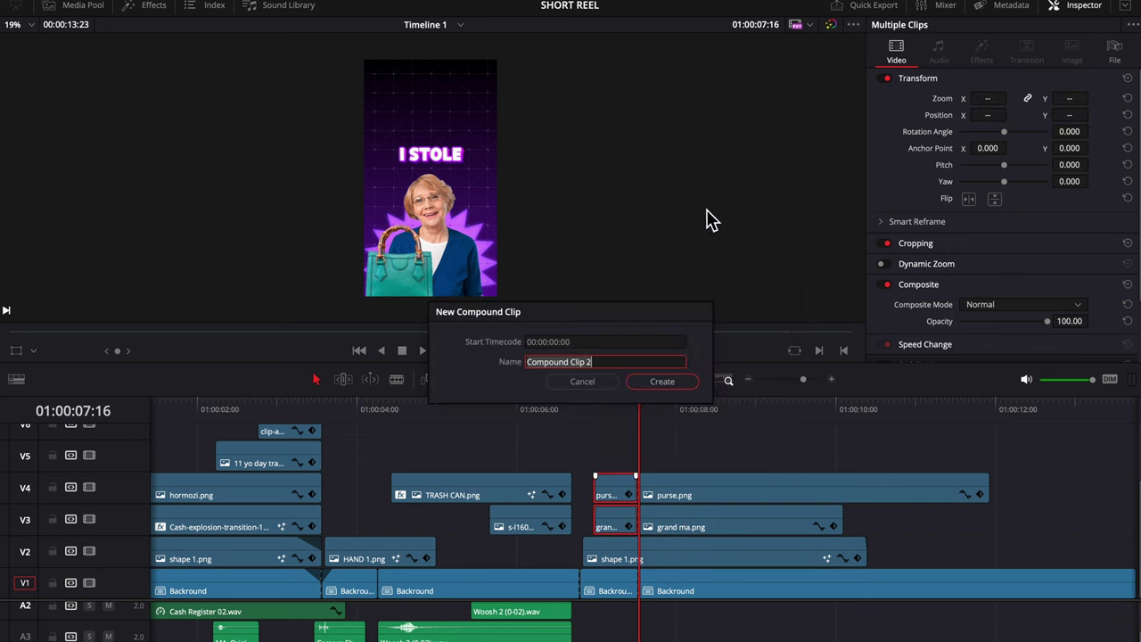
click(662, 382)
Step: Keyframe Compound Clip 2 sliding up from below the frame, preview it, and add cat paw.png
drag(1080, 117, 998, 117)
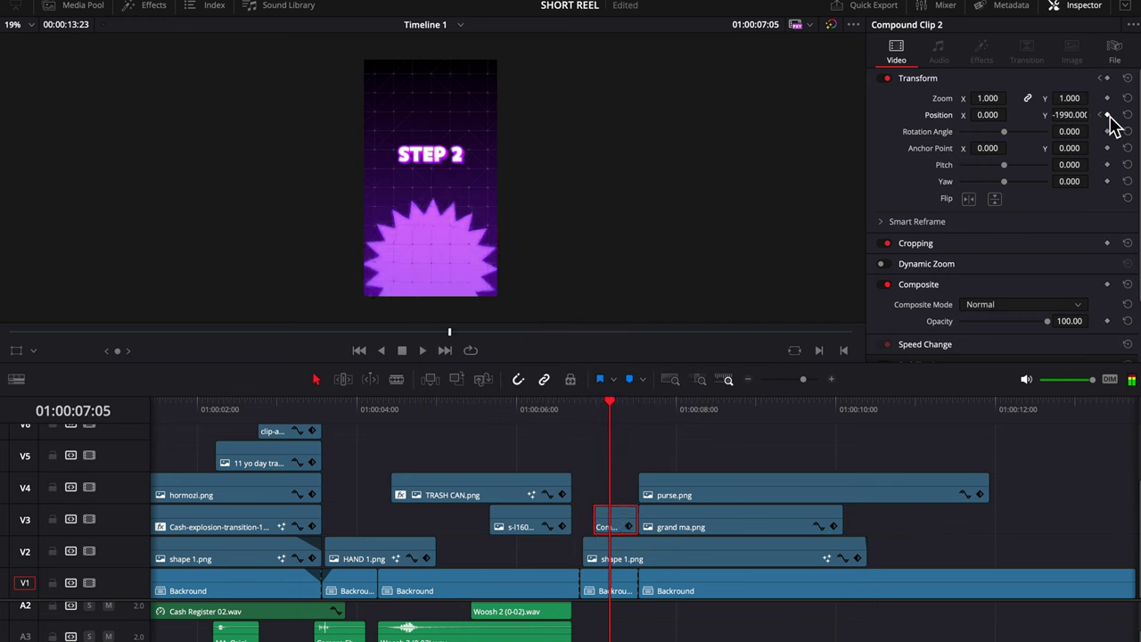
key(space)
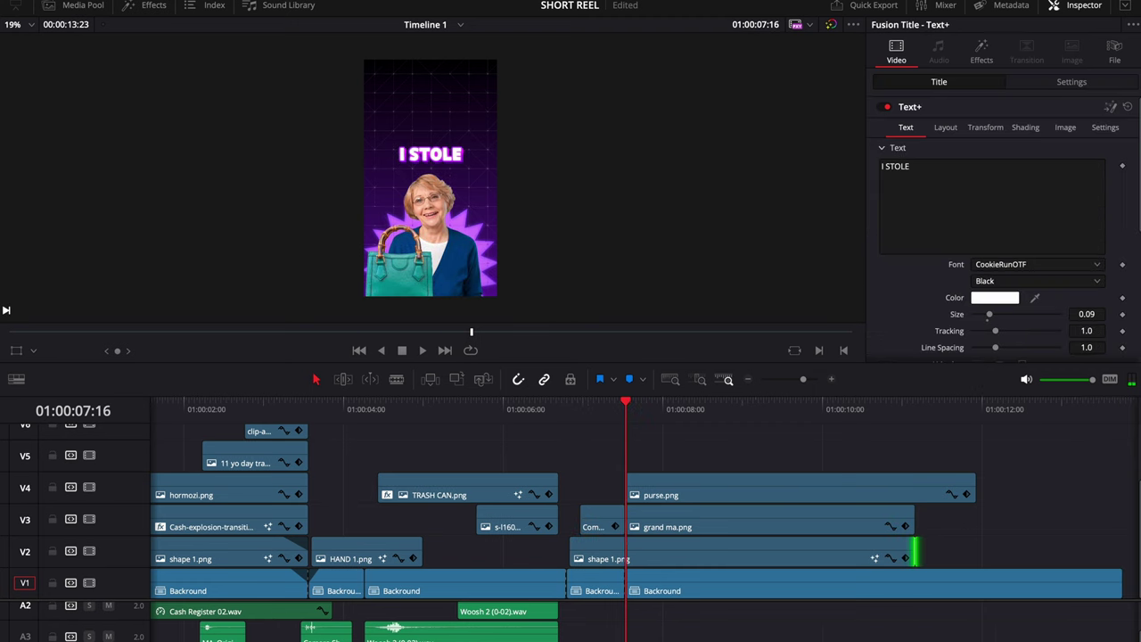
drag(466, 284, 678, 456)
Step: Rotate the cat paw to -111.7°, scale it, and keyframe it sliding in from off-frame
drag(1070, 131, 1061, 115)
drag(989, 98, 1010, 114)
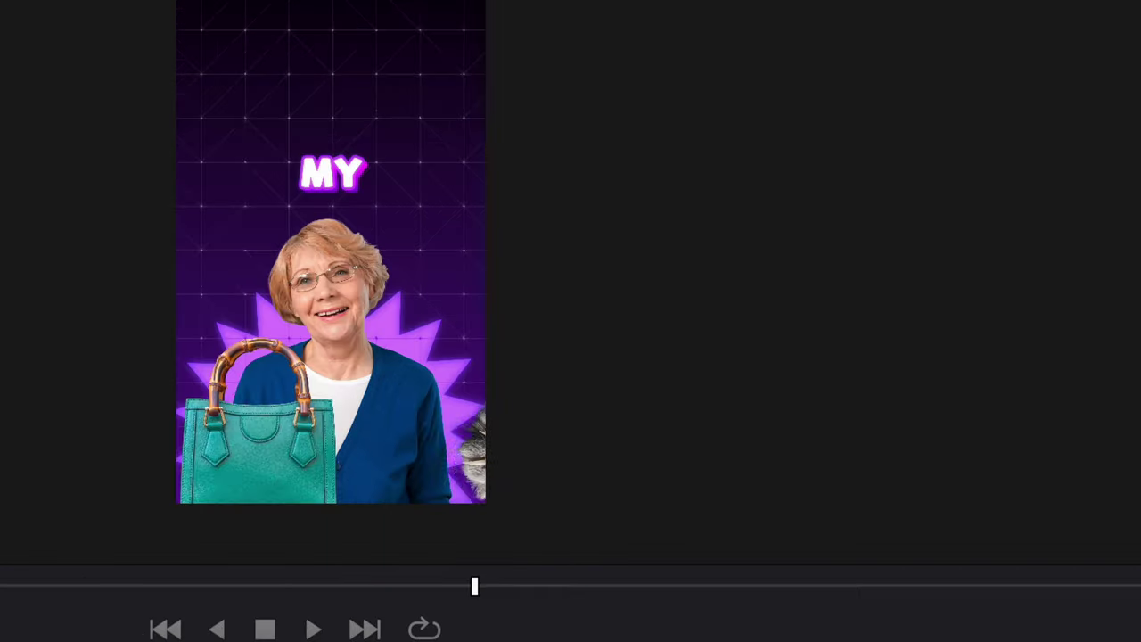
drag(987, 115, 974, 115)
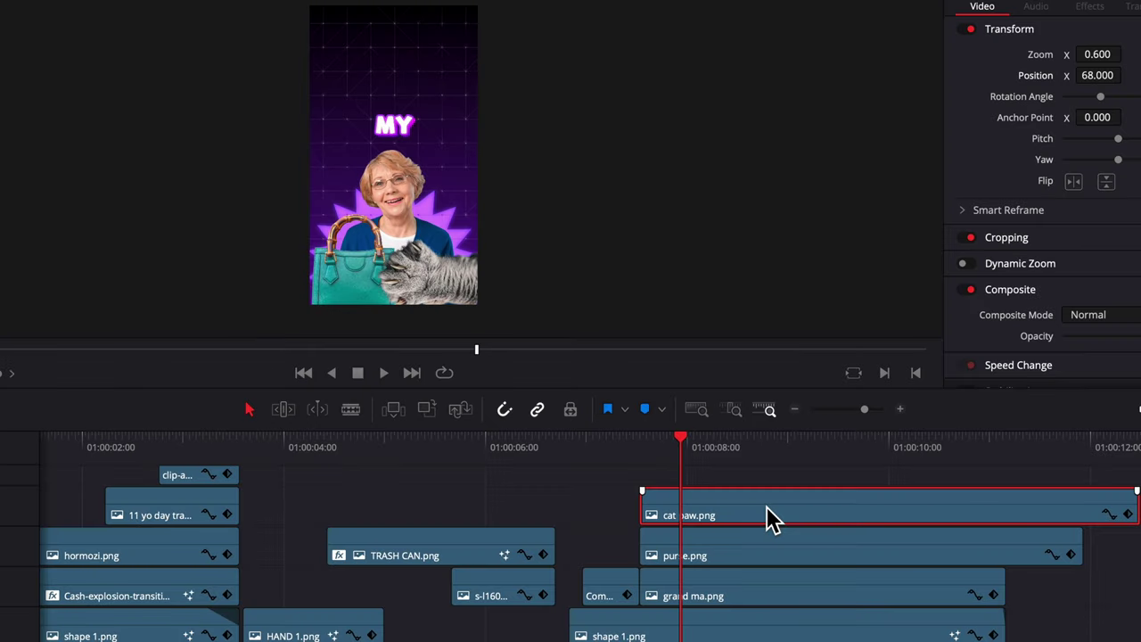
Step: Split the cat paw and purse at the playhead and combine the later pieces into Compound Clip 3
key(ctrl+b)
click(755, 550)
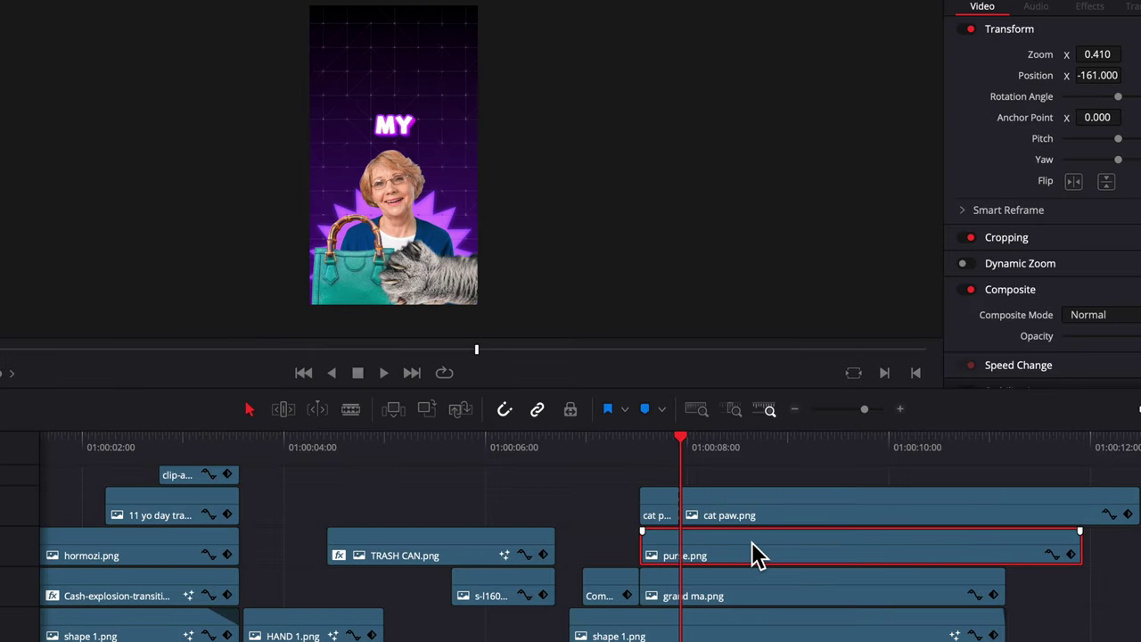
key(ctrl+b)
drag(738, 476, 740, 555)
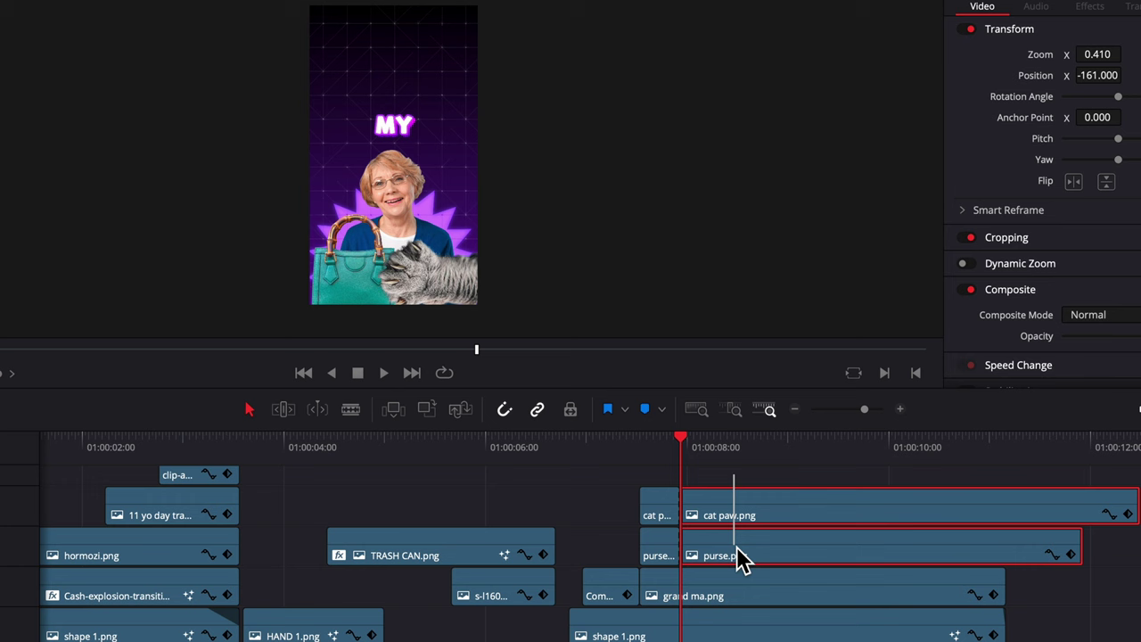
right_click(739, 509)
click(854, 36)
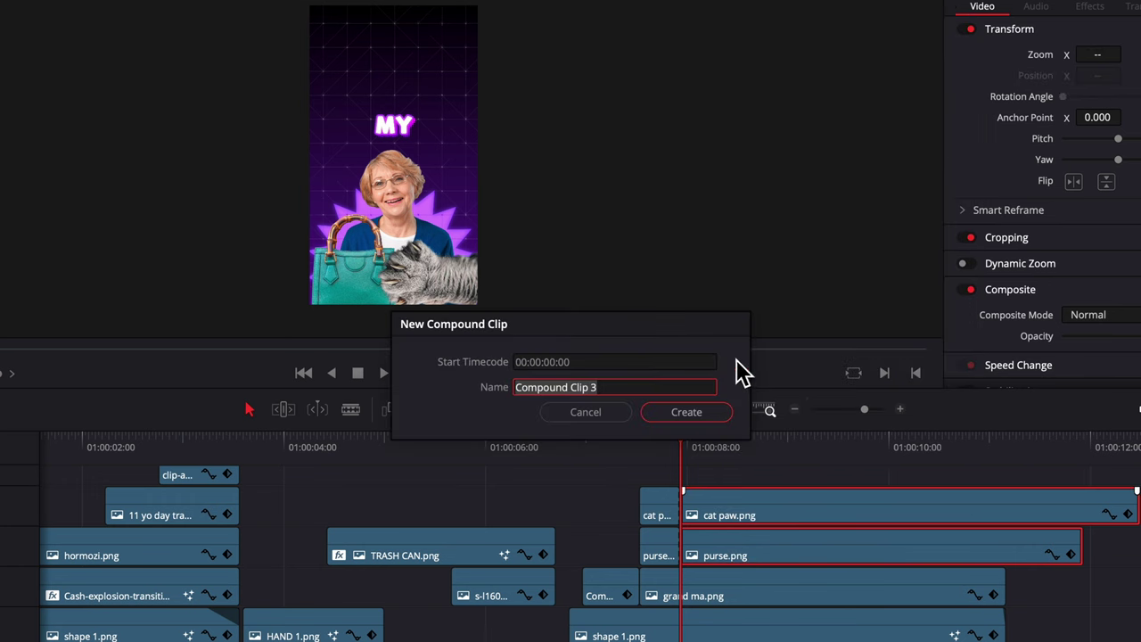
click(706, 413)
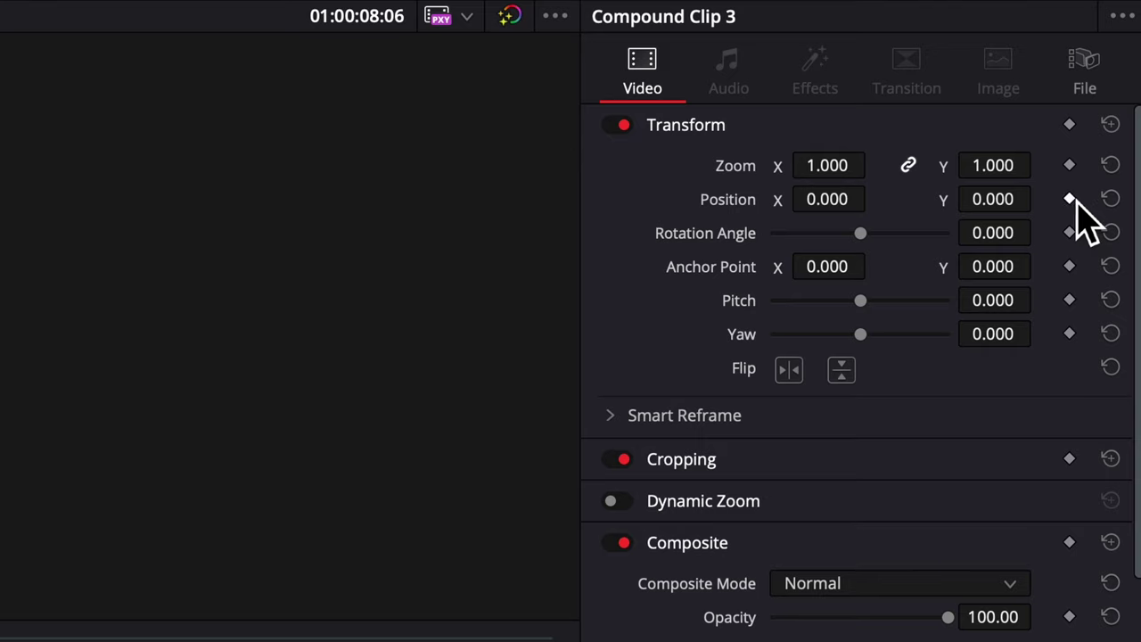
Step: Keyframe Compound Clip 3's Position X out to 2160 and ease the keyframes so it slides off right
click(1070, 199)
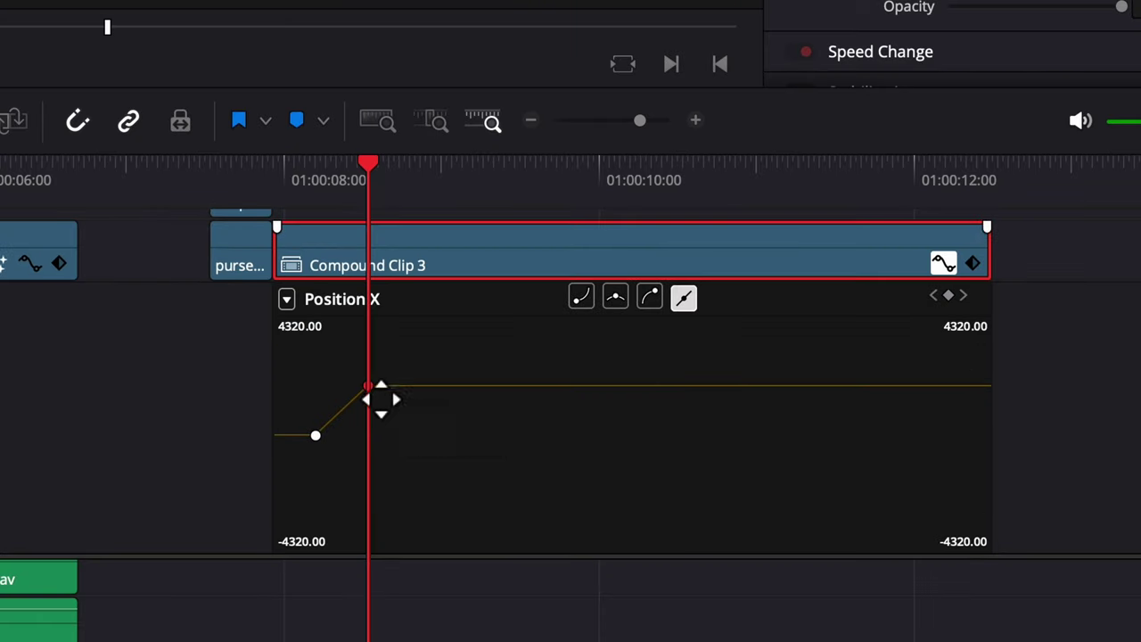
click(651, 299)
click(316, 436)
click(580, 298)
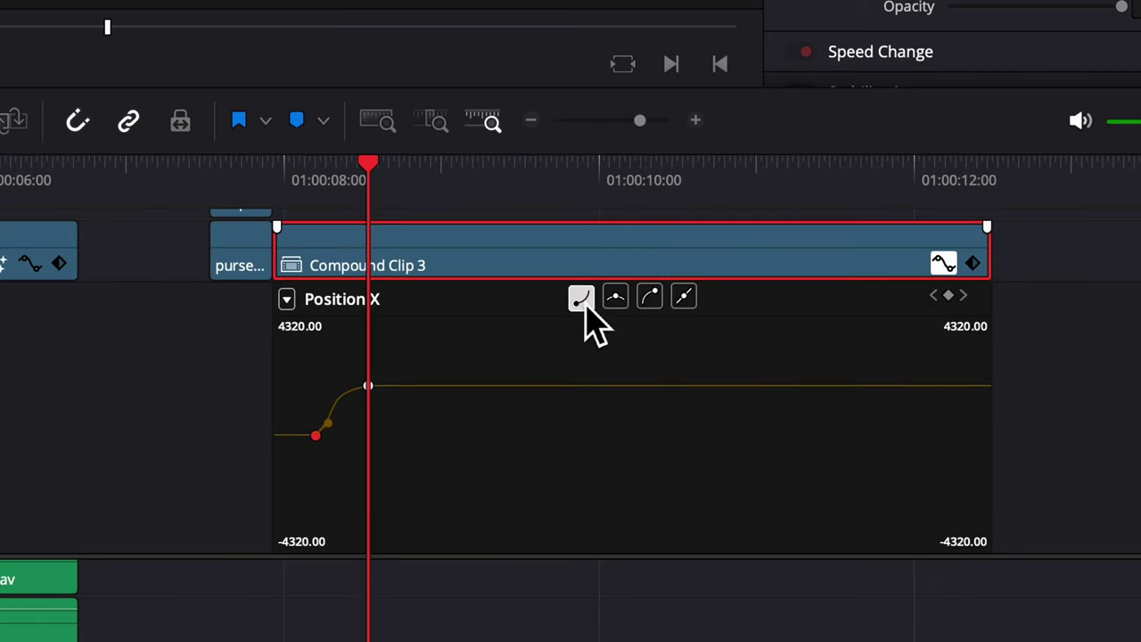
click(424, 343)
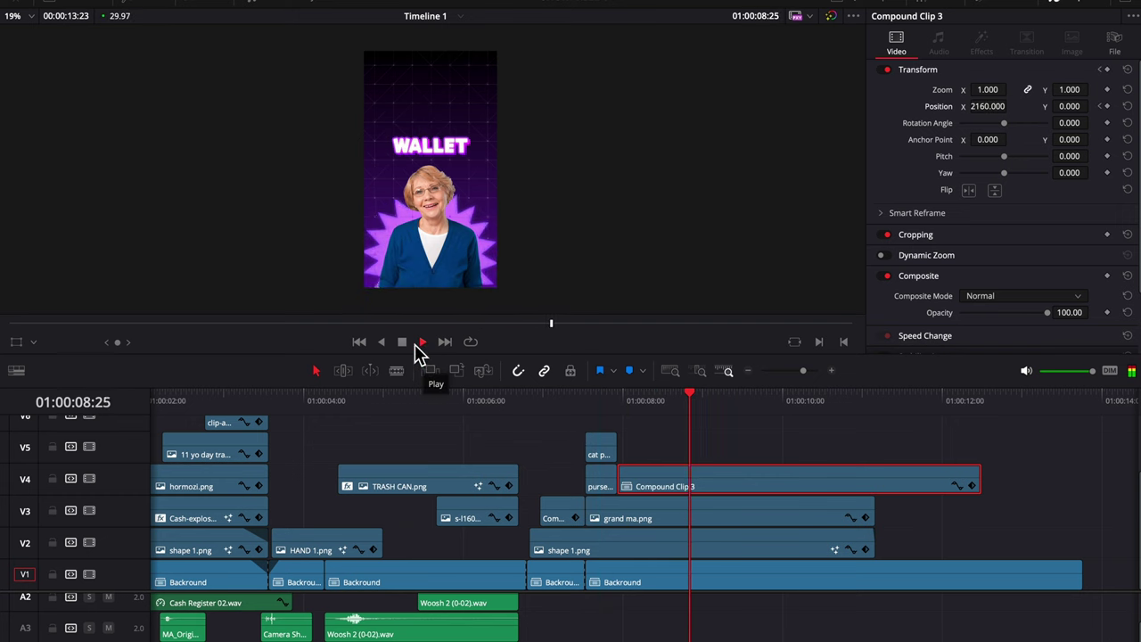